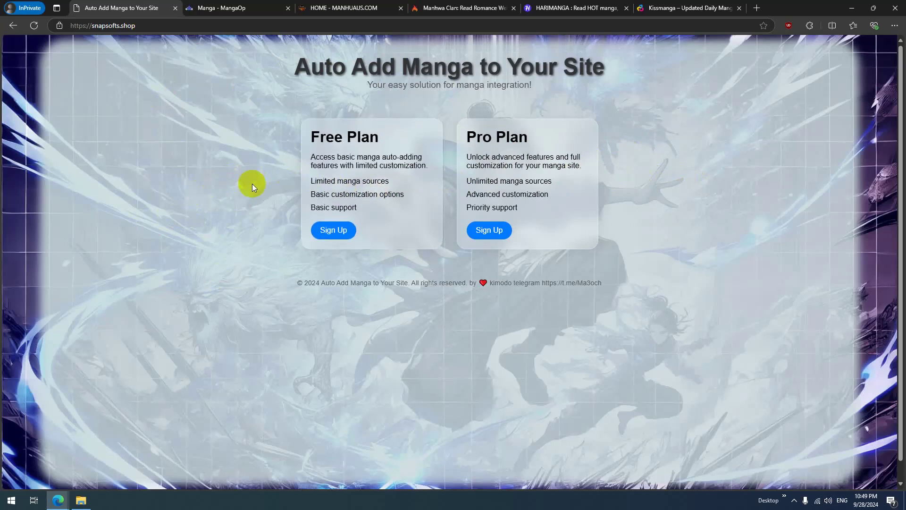
Step: Register a Free Plan account with a username, email address and password
left_click_drag(327, 134, 347, 138)
left_click(324, 236)
left_click(335, 226)
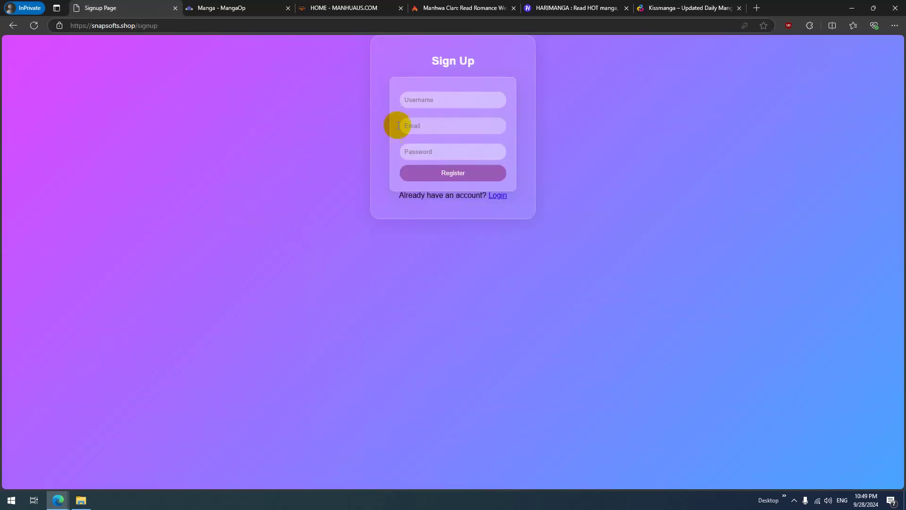
left_click(448, 98)
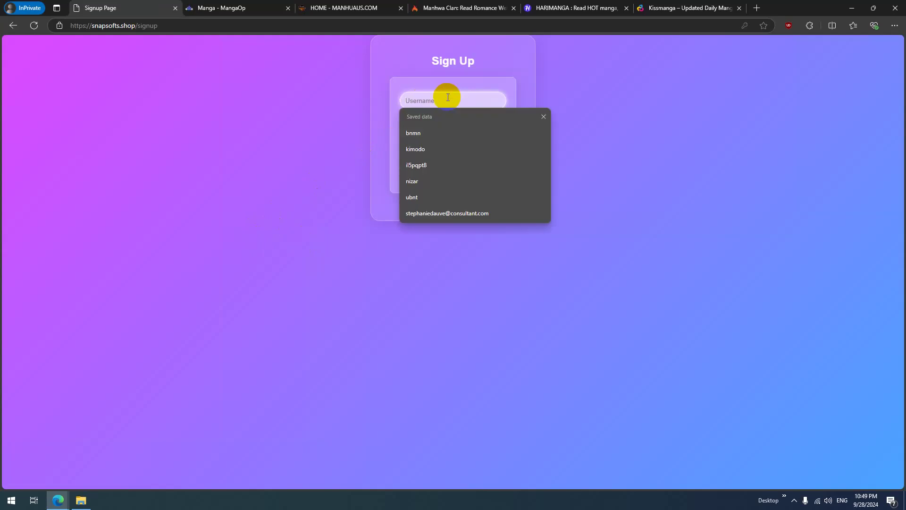
type("k")
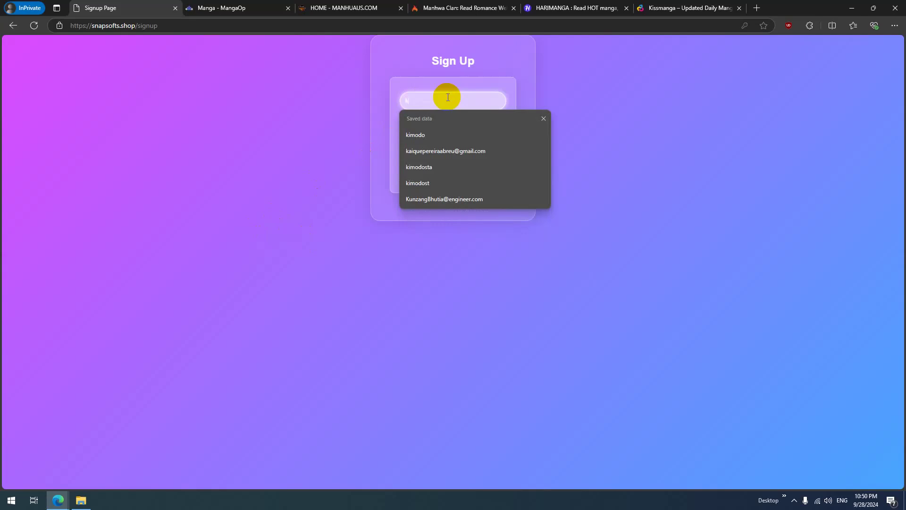
type("bokala")
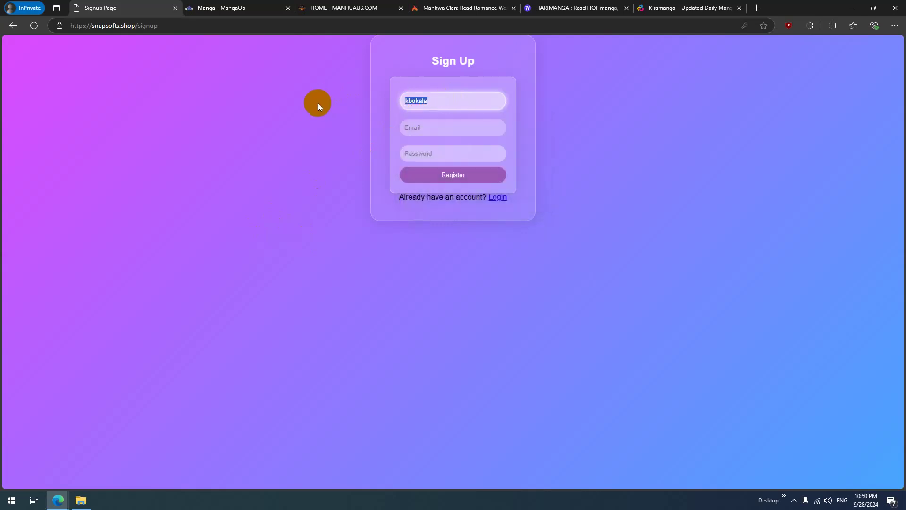
left_click(462, 128)
left_click(450, 159)
left_click(428, 126)
key("BackSpace")
key("BackSpace")
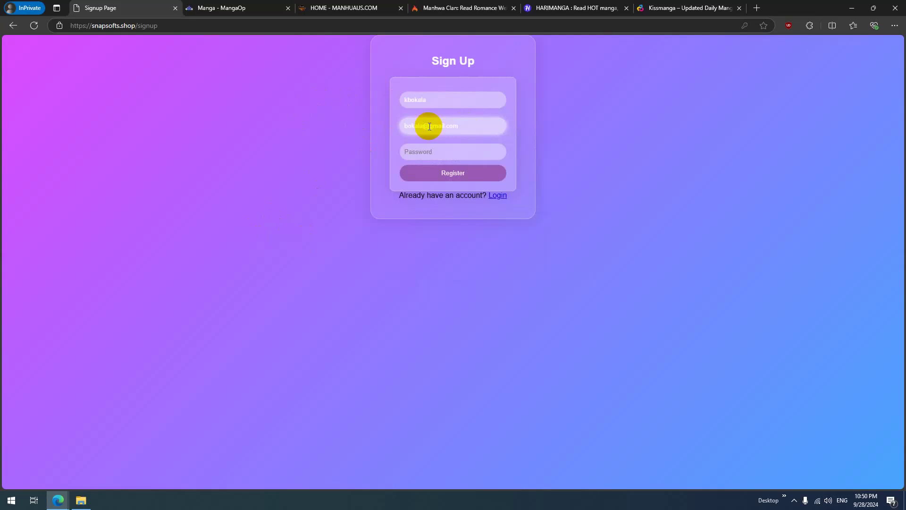
left_click(423, 150)
type("1")
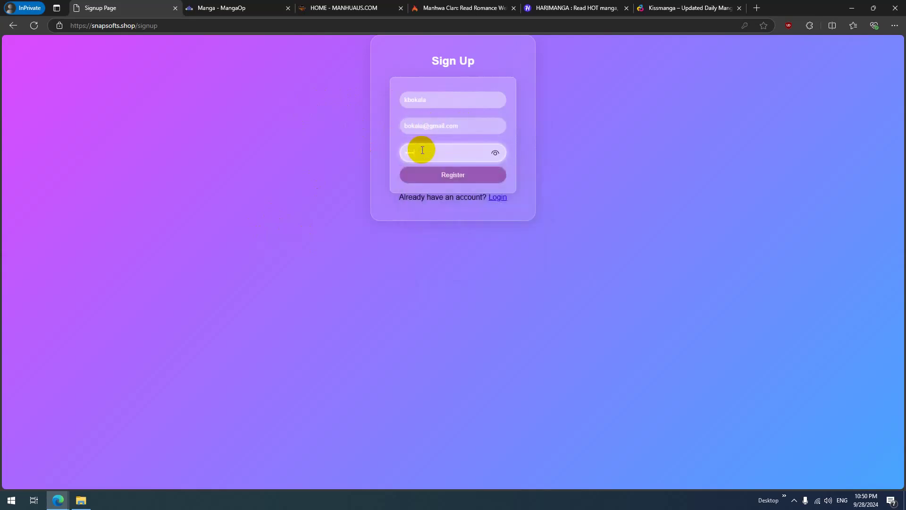
left_click(450, 175)
Step: Log in with the new account's username and password
left_click(446, 121)
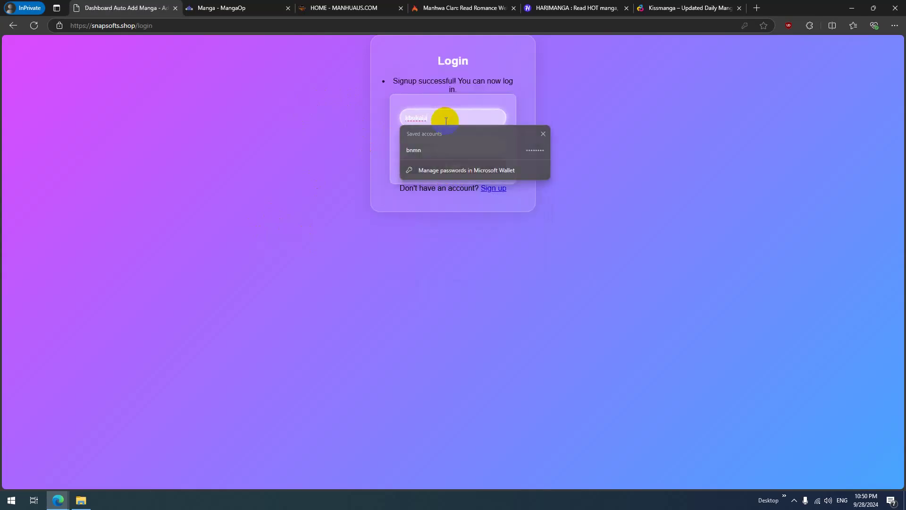
type("kbokala")
left_click(449, 143)
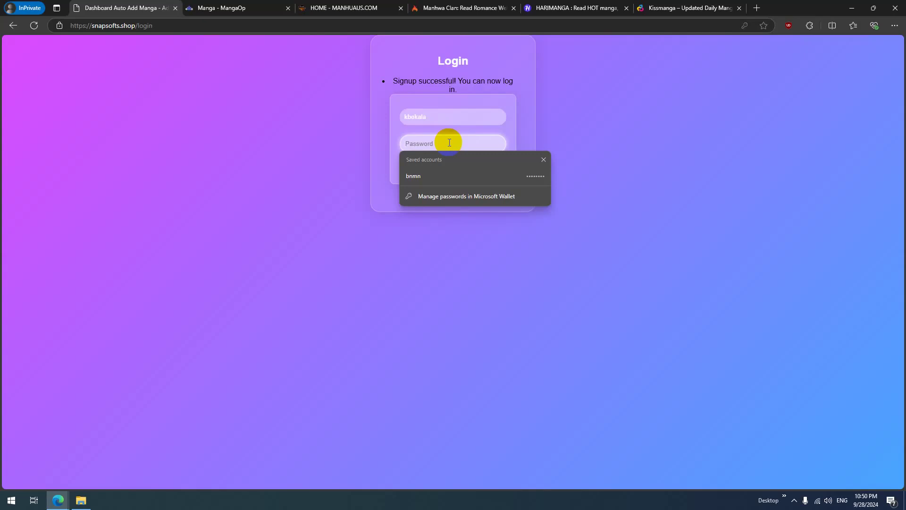
type("1")
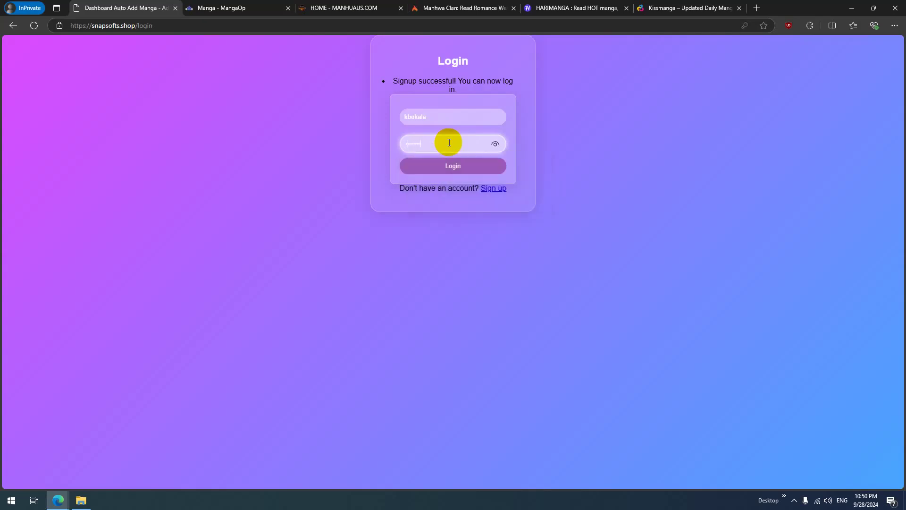
left_click(451, 170)
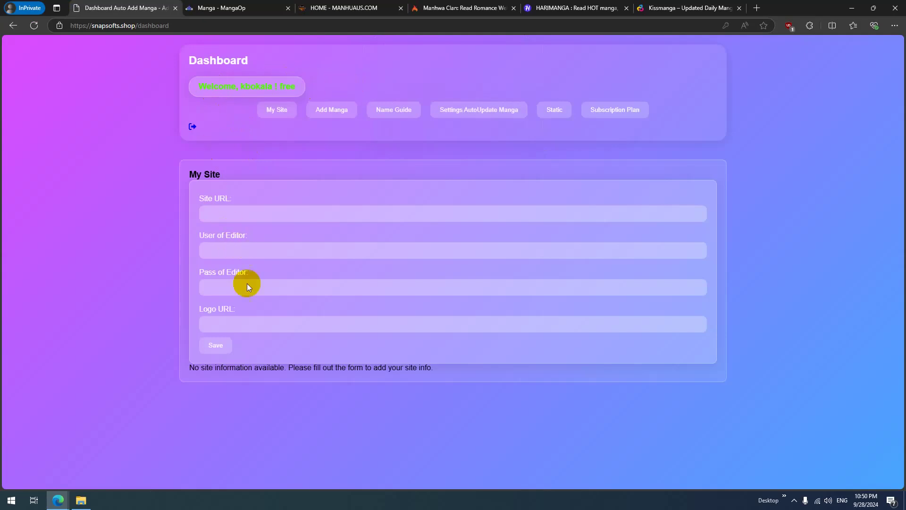
left_click(227, 213)
left_click(233, 213)
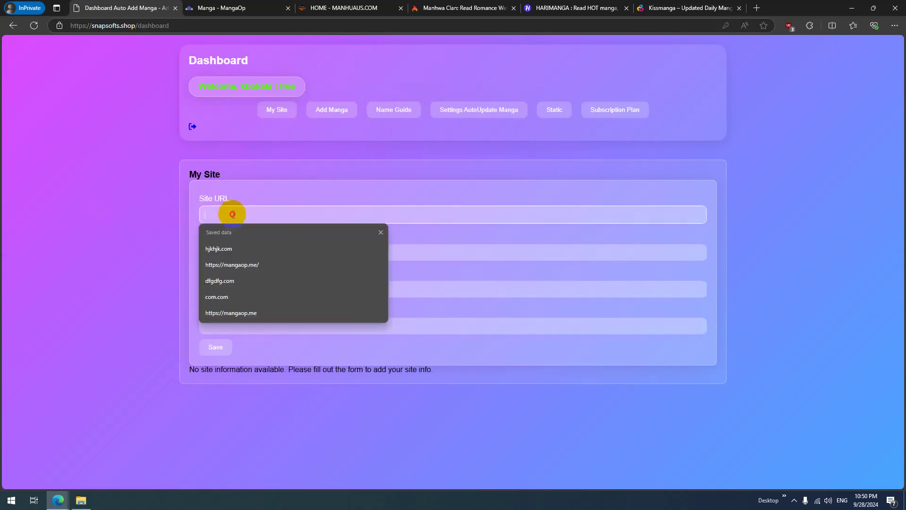
left_click(232, 249)
left_click(127, 257)
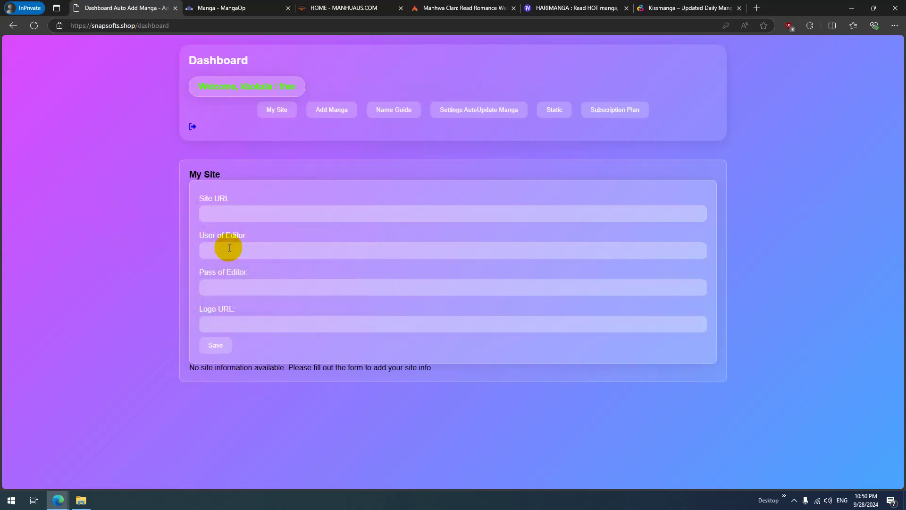
left_click(246, 251)
left_click(109, 257)
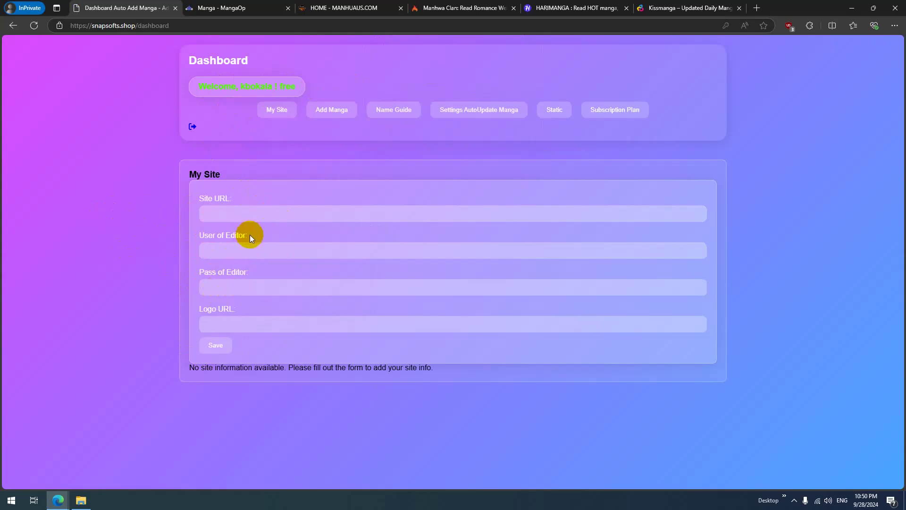
left_click(249, 288)
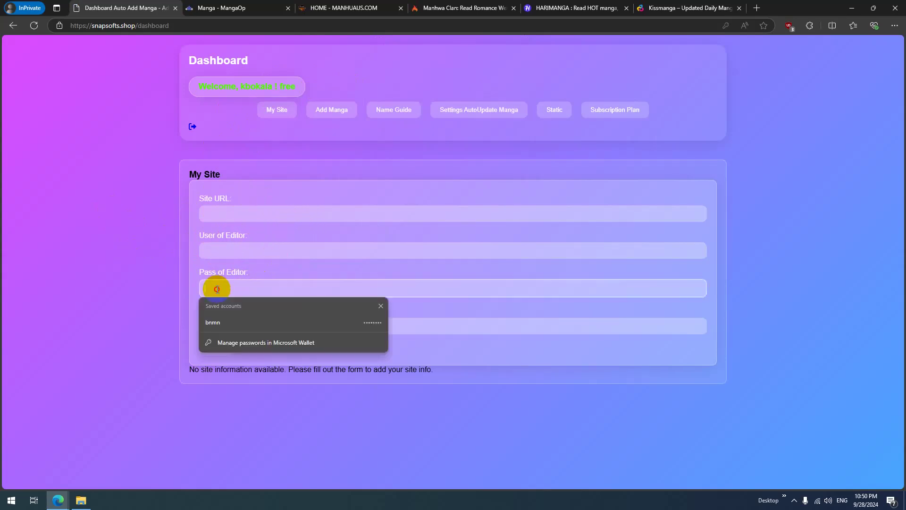
left_click(136, 276)
double_click(212, 235)
left_click(212, 235)
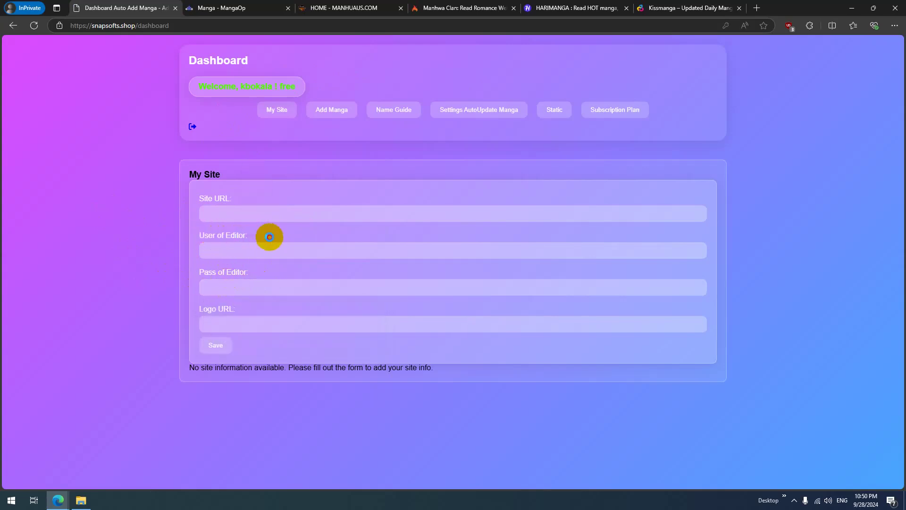
left_click(210, 323)
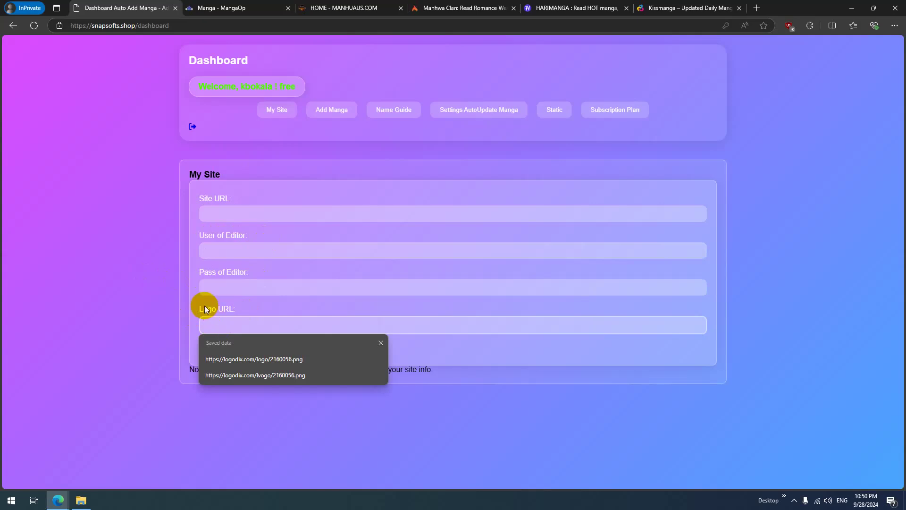
triple_click(205, 308)
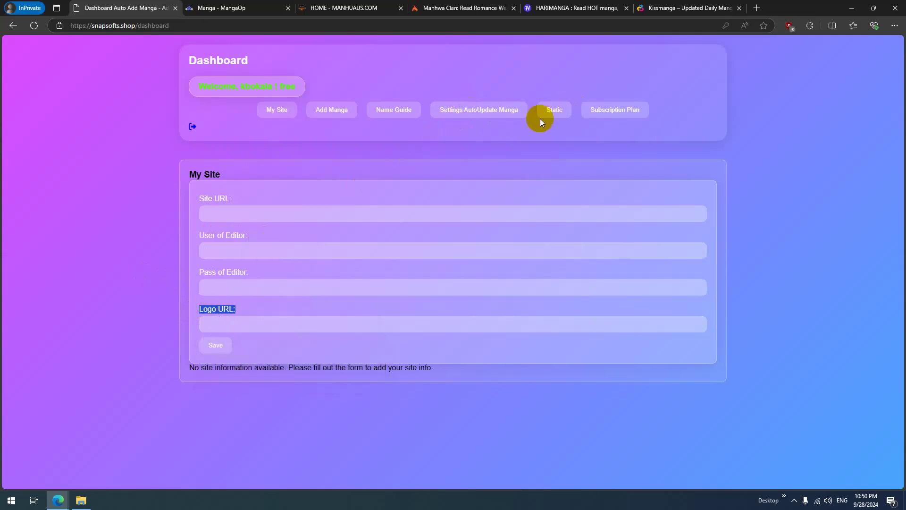
left_click(609, 112)
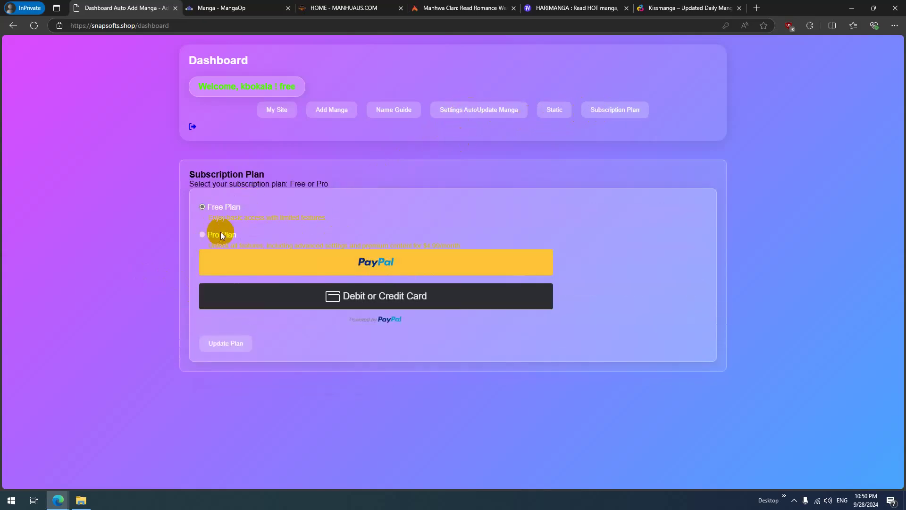
left_click(282, 110)
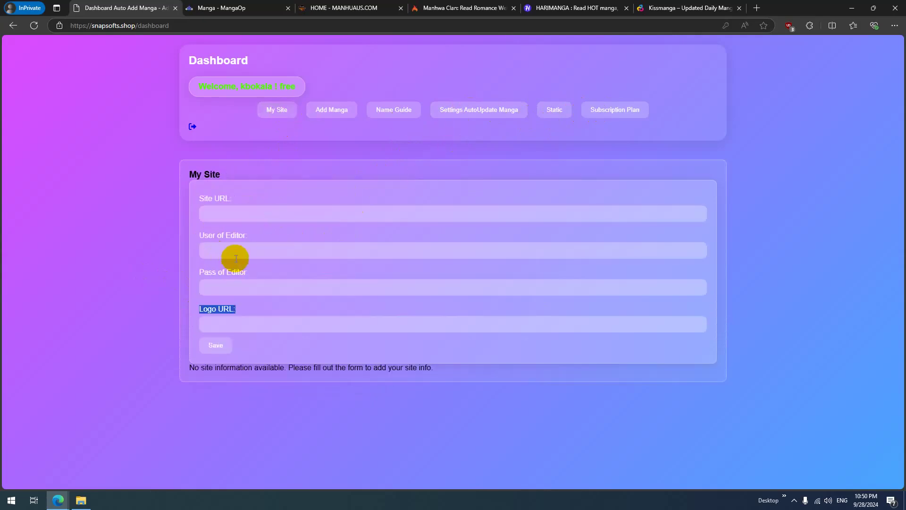
left_click(163, 289)
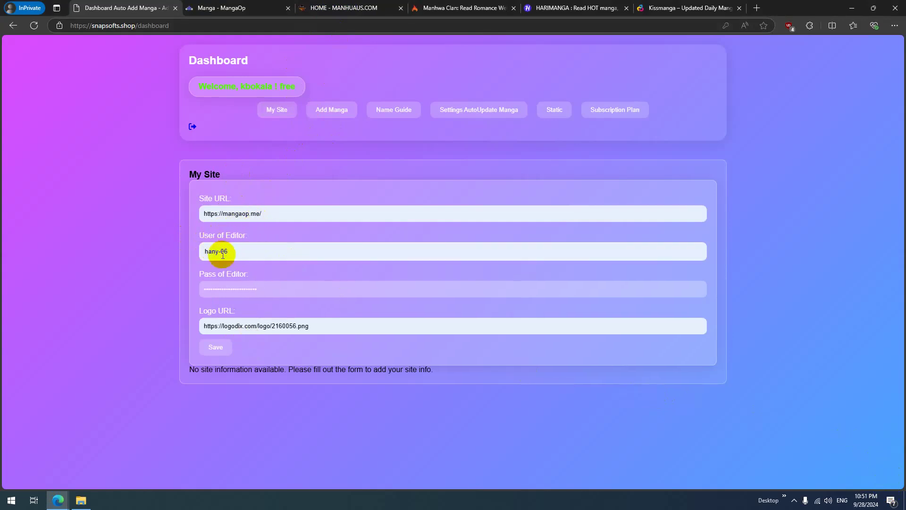
left_click_drag(212, 214, 308, 192)
left_click(222, 213)
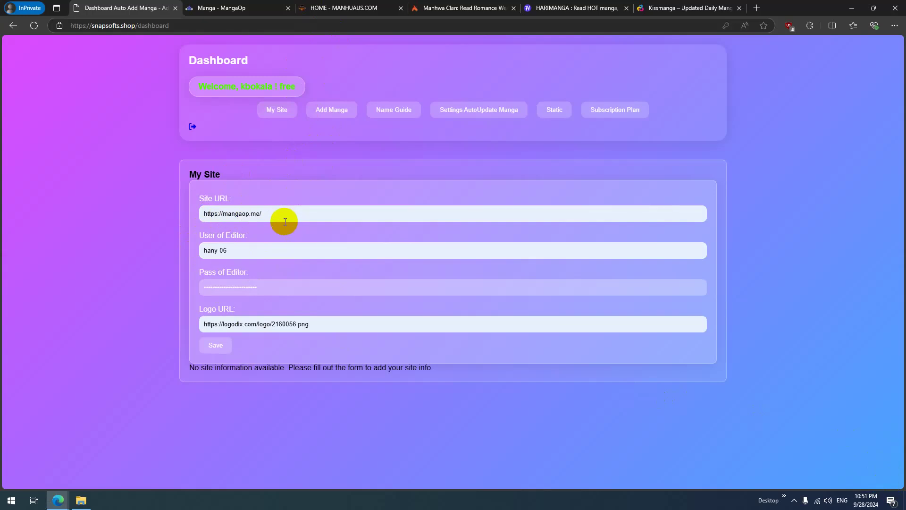
Step: Reload the MangaOp homepage, then save the site details on the My Site form
left_click(222, 7)
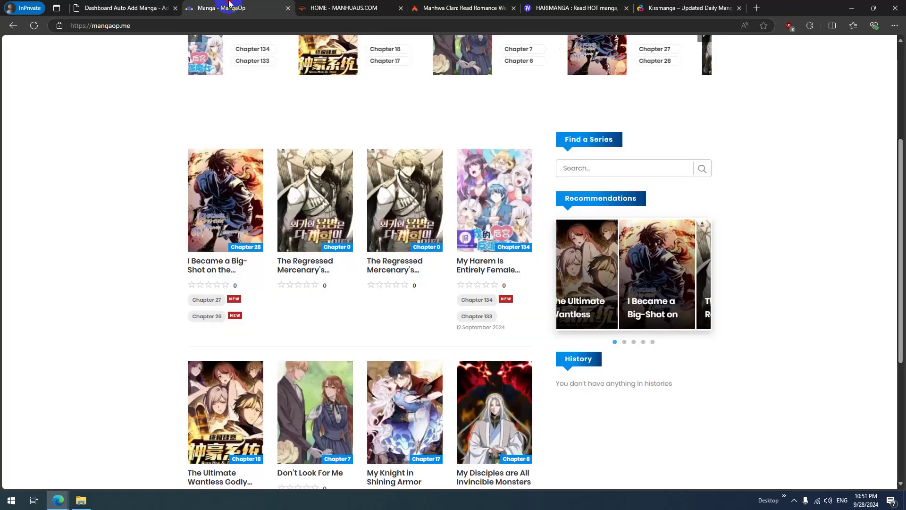
scroll(110, 231, "up", 4)
left_click(34, 25)
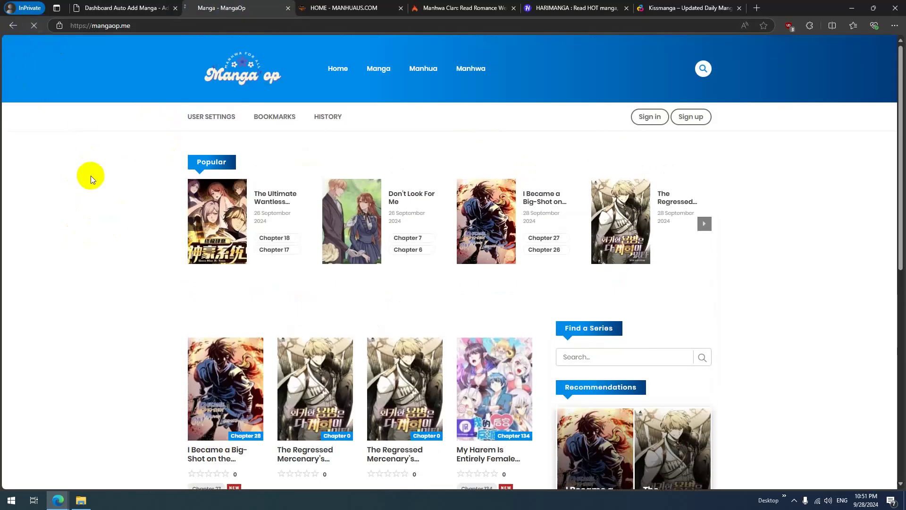
left_click(122, 6)
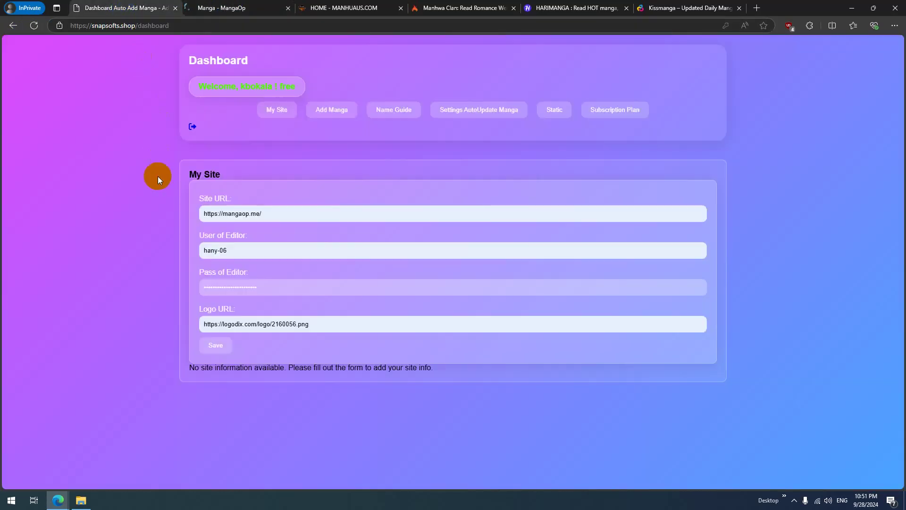
left_click(258, 287)
left_click(216, 346)
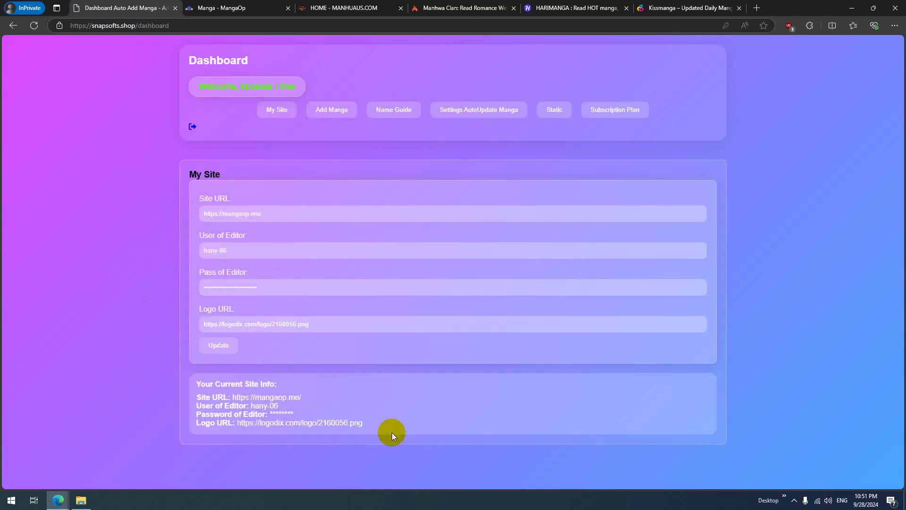
Step: Look over the MangaOp home page, then return to the dashboard
left_click(230, 4)
scroll(200, 330, "down", 2)
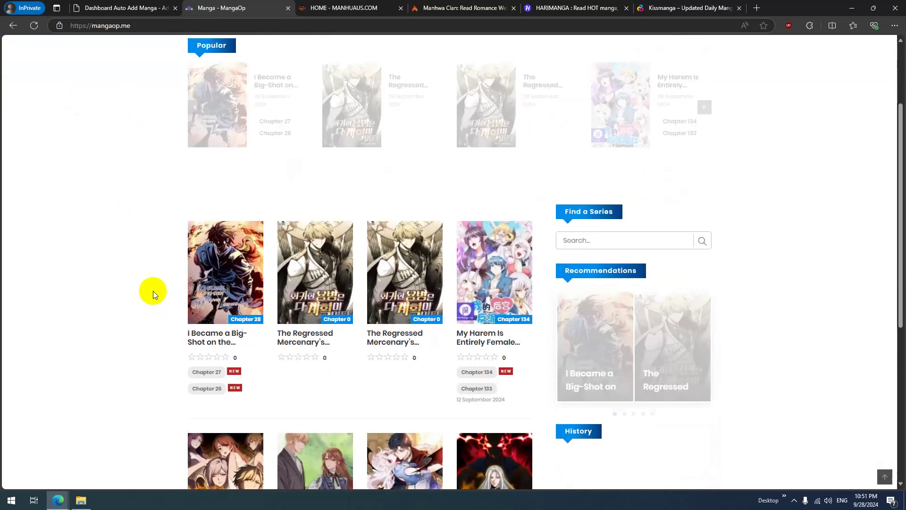
left_click_drag(189, 333, 126, 270)
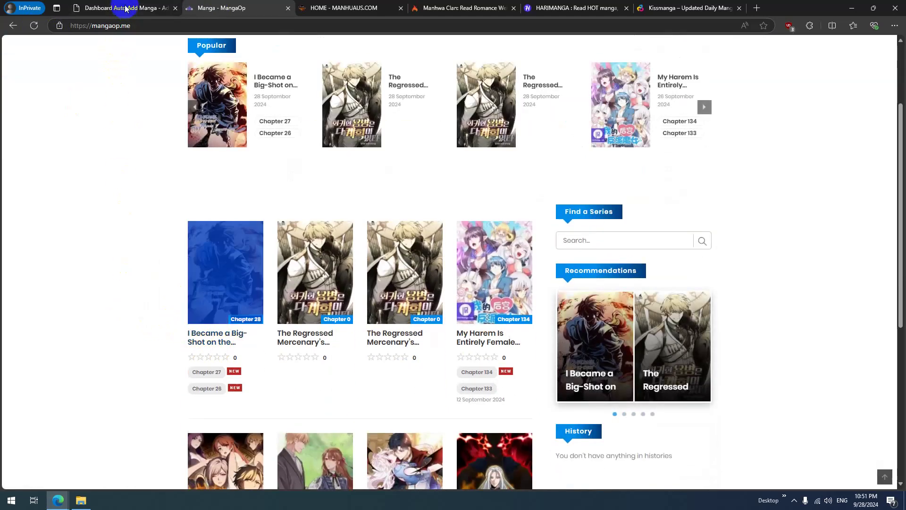
left_click(124, 8)
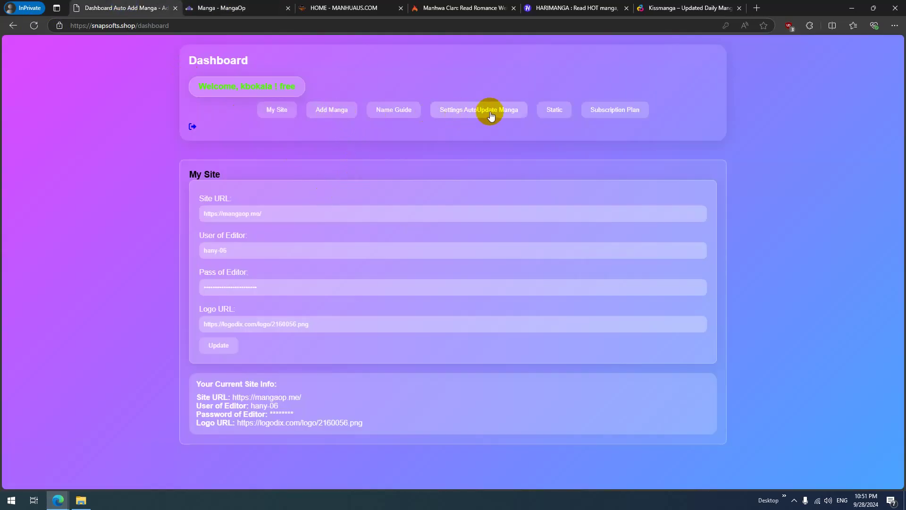
Step: Copy the Manhuaus link for The Masters Are Subscribing To Me
left_click(329, 112)
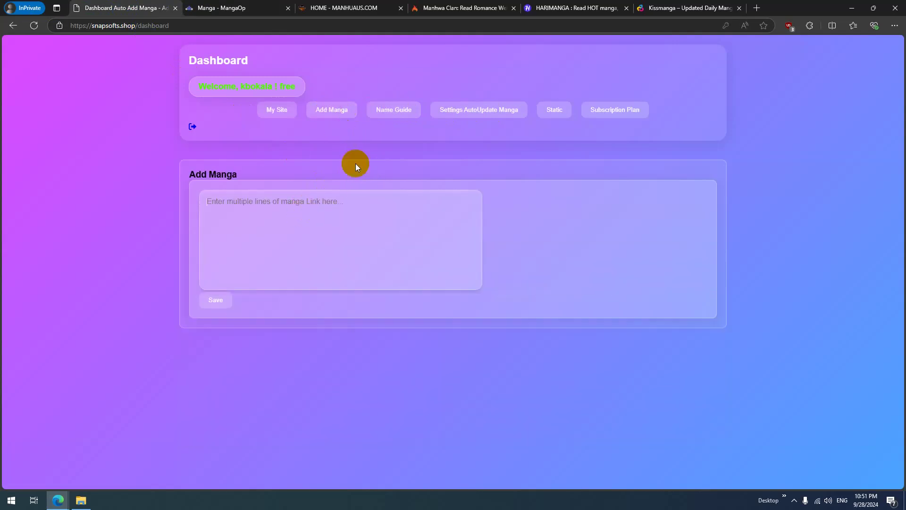
left_click(333, 8)
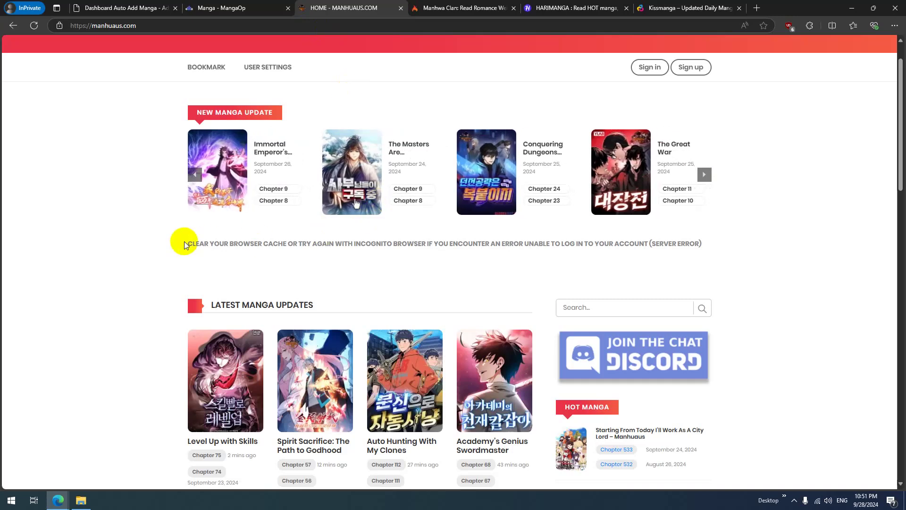
right_click(401, 144)
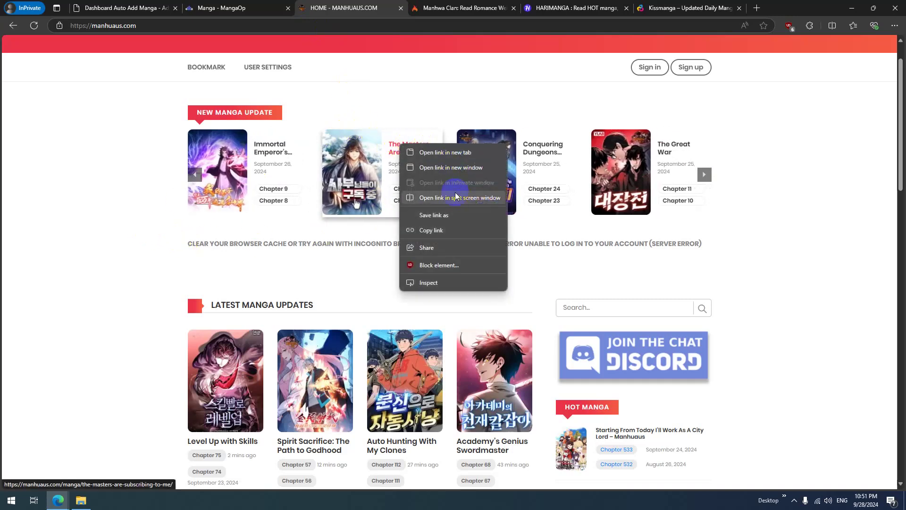
left_click(444, 231)
middle_click(401, 147)
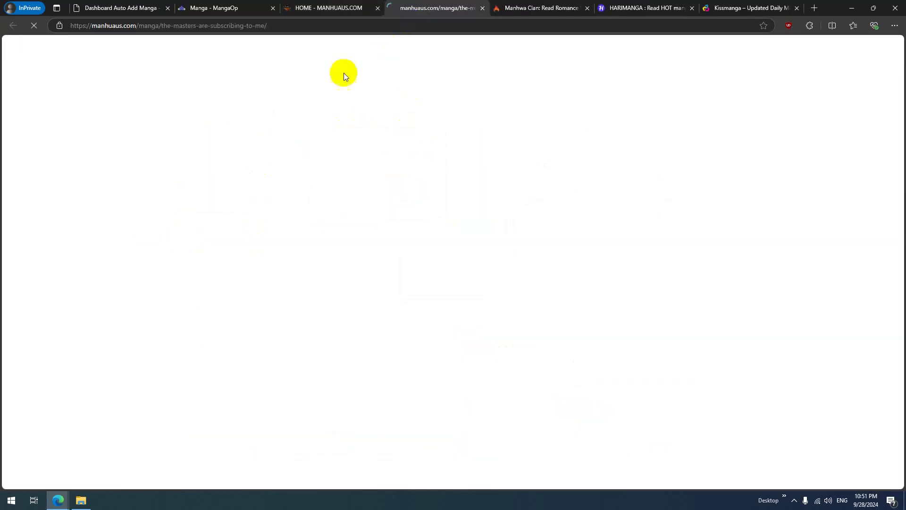
scroll(364, 222, "down", 4)
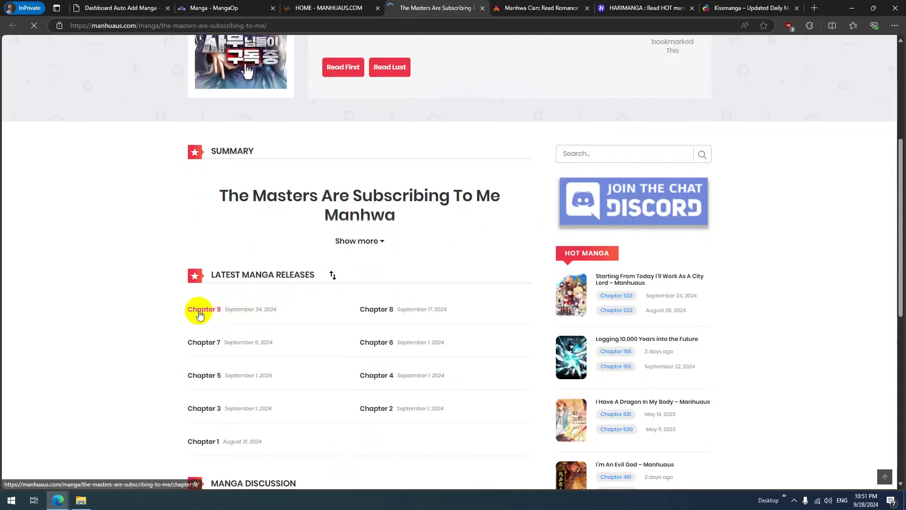
left_click(112, 9)
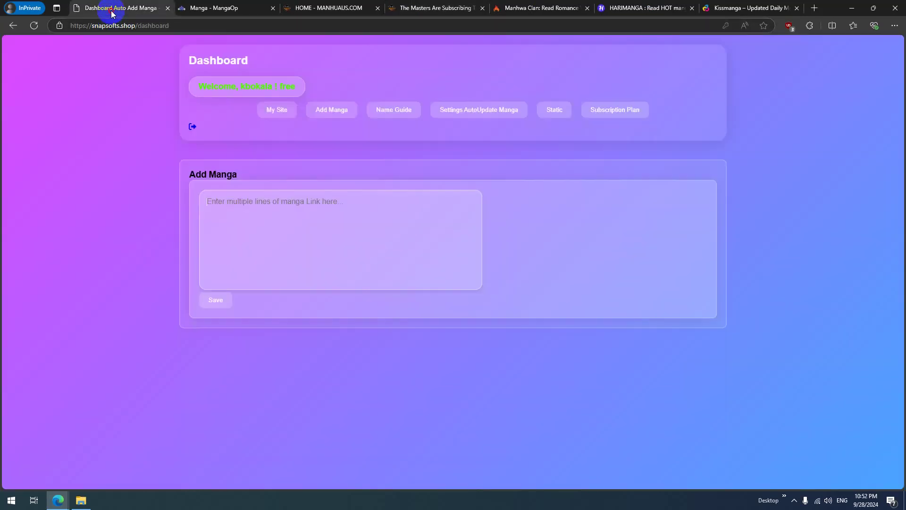
Step: Paste the manga link into Add Manga and save it to start importing
left_click(287, 222)
key("ctrl+v")
left_click(215, 302)
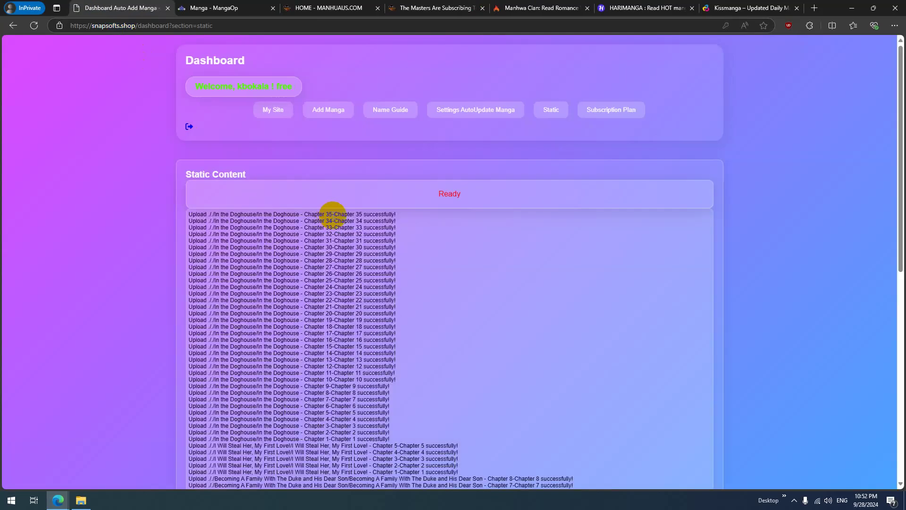
left_click_drag(393, 194, 495, 194)
left_click(463, 197)
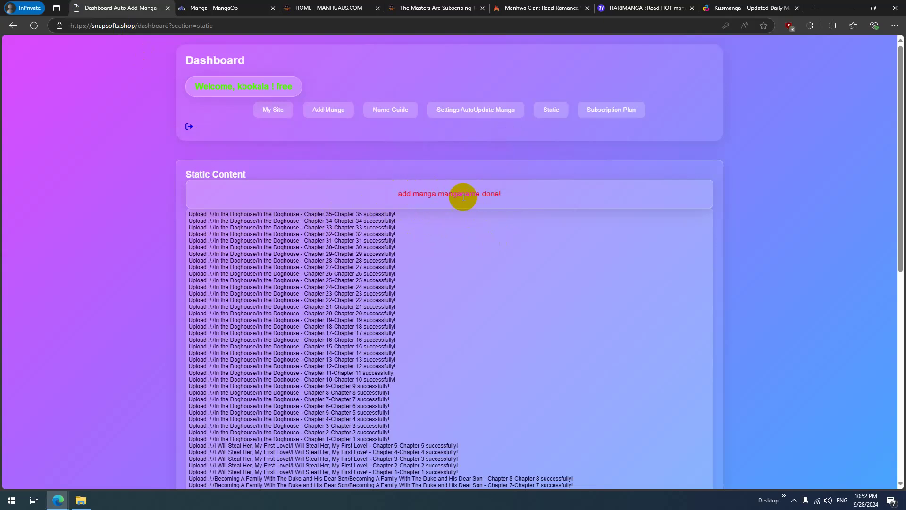
Step: Reload MangaOp, then check the log showing Chapter 1 uploaded and chapter 2 downloaded
left_click(214, 8)
left_click(34, 25)
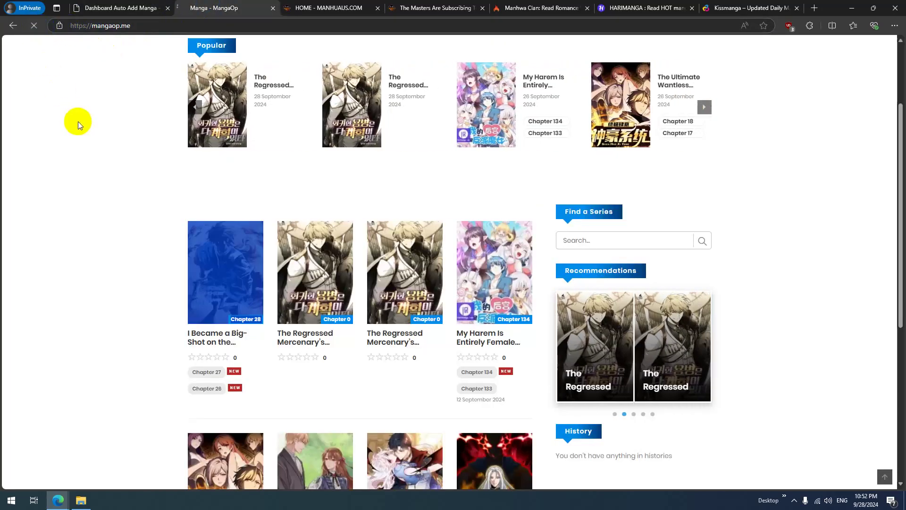
scroll(77, 150, "down", 2)
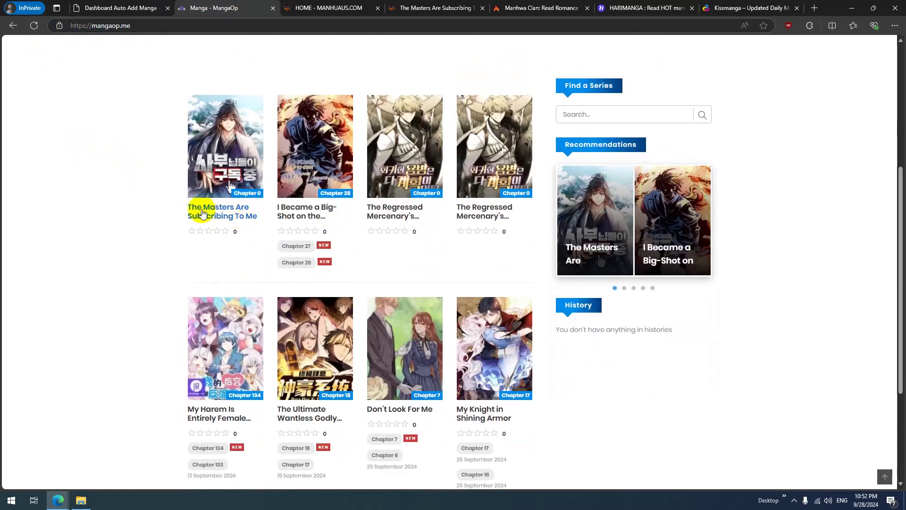
left_click(100, 8)
left_click_drag(534, 193, 595, 193)
left_click(515, 253)
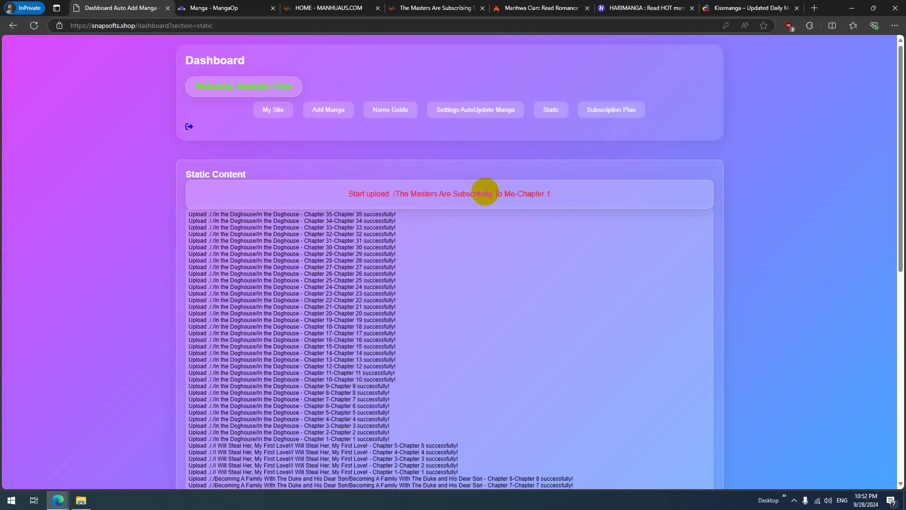
left_click_drag(399, 215, 461, 216)
left_click(427, 218)
left_click(429, 253)
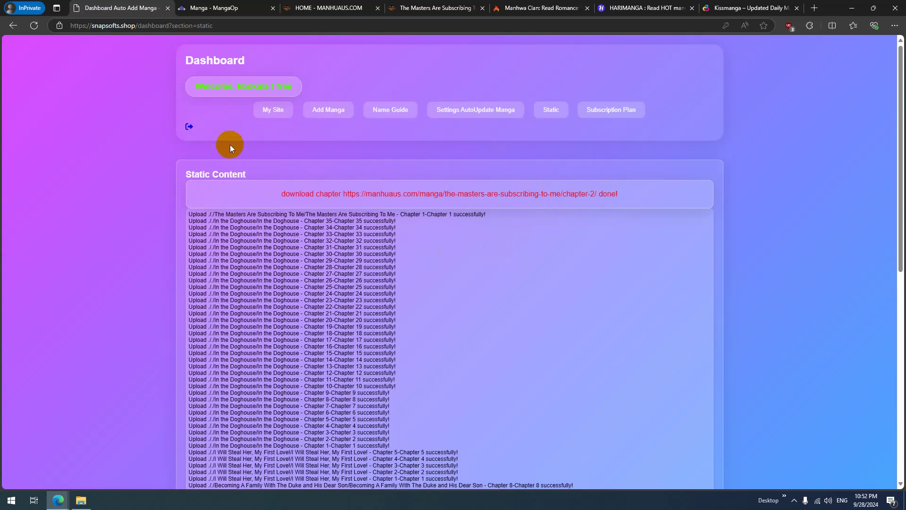
Step: Reload MangaOp and read Chapter 1 of The Masters Are Subscribing To Me
left_click(186, 8)
left_click(35, 26)
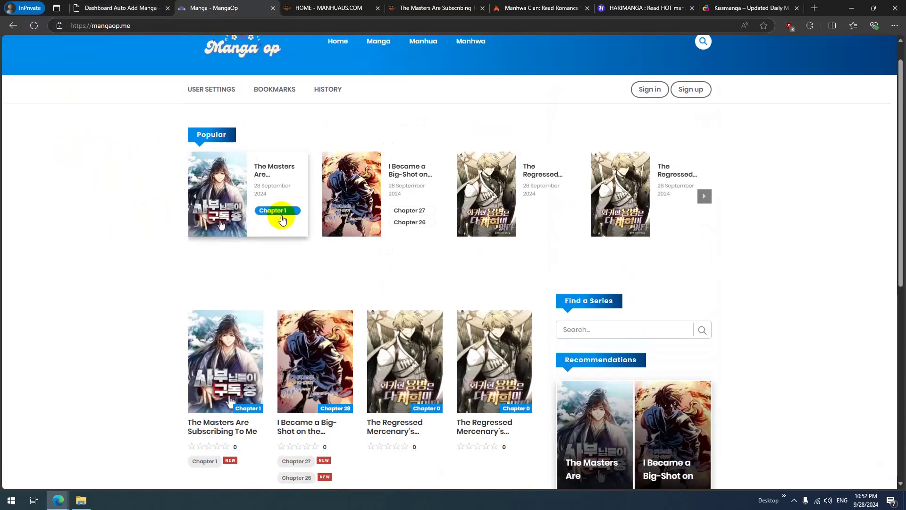
left_click(279, 211)
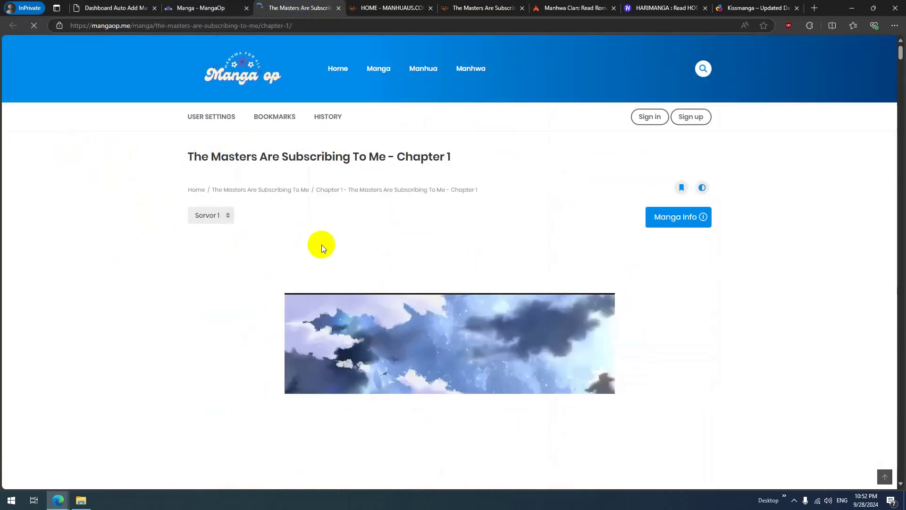
scroll(363, 200, "down", 6)
scroll(437, 214, "down", 8)
left_click_drag(898, 65, 889, 113)
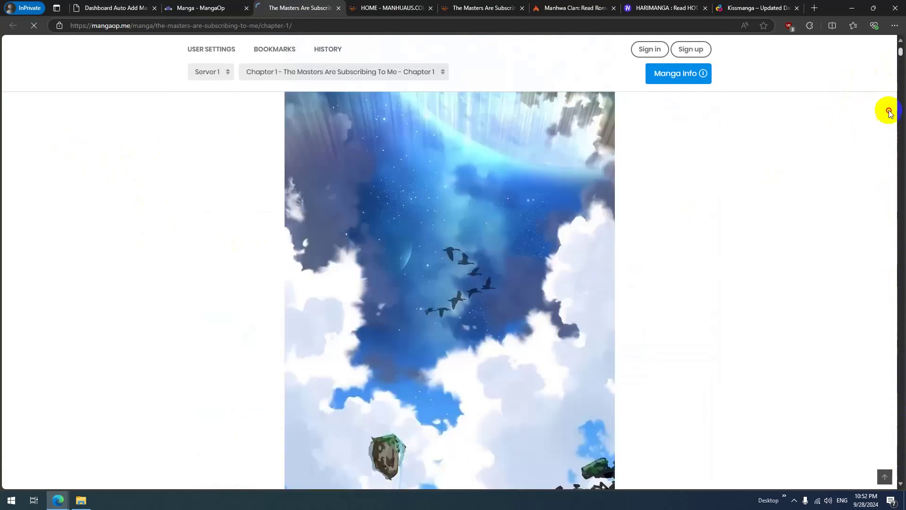
scroll(335, 292, "up", 3)
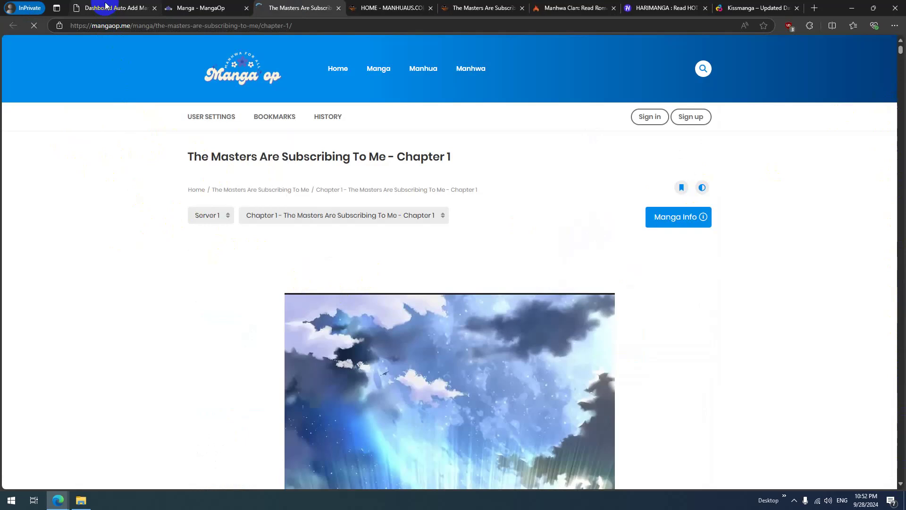
Step: Open Chapter 1 of The Masters Are Subscribing To Me on Manhuaus
left_click(373, 4)
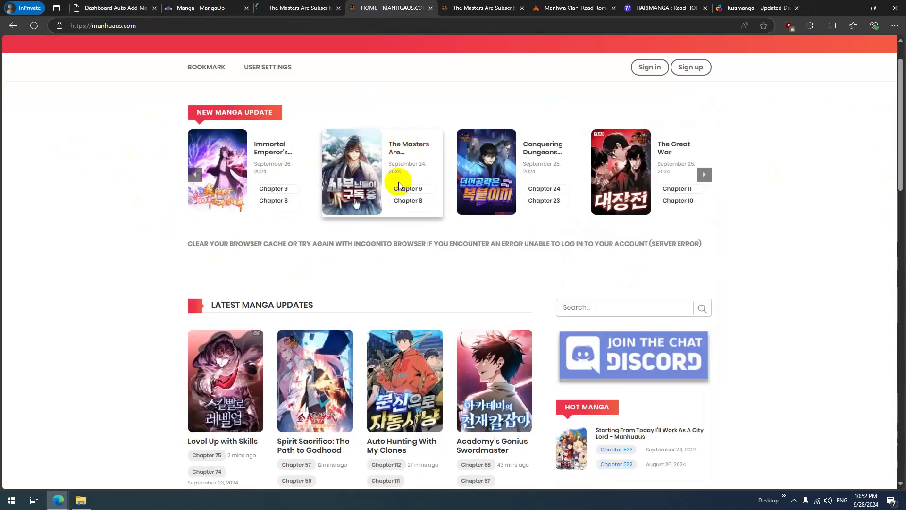
left_click(410, 137)
scroll(264, 321, "down", 2)
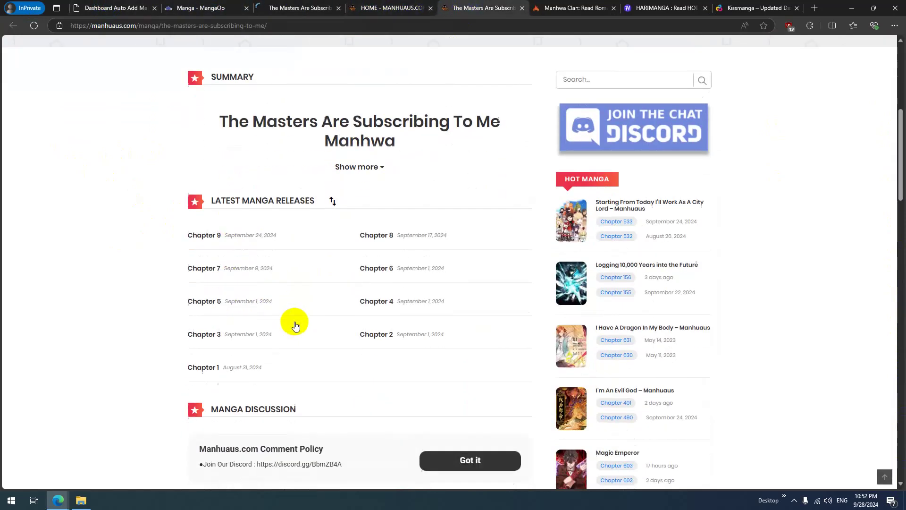
left_click(207, 343)
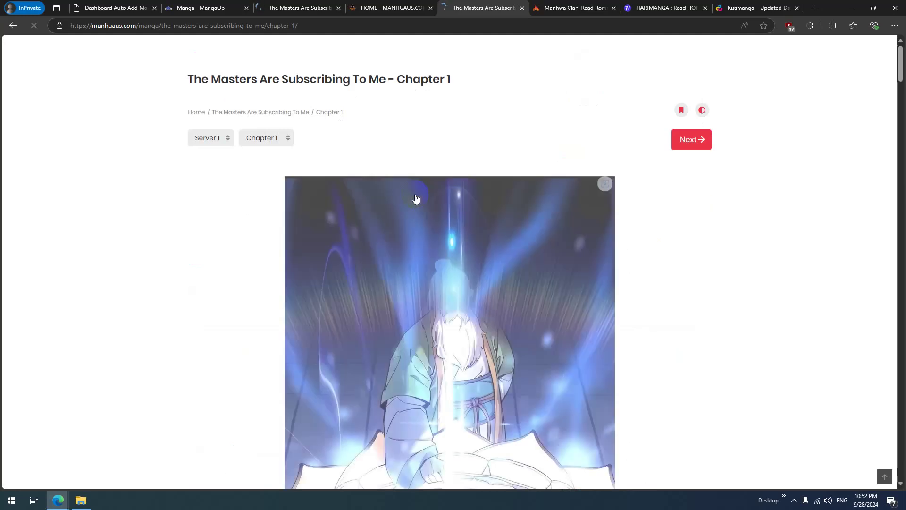
scroll(444, 240, "down", 10)
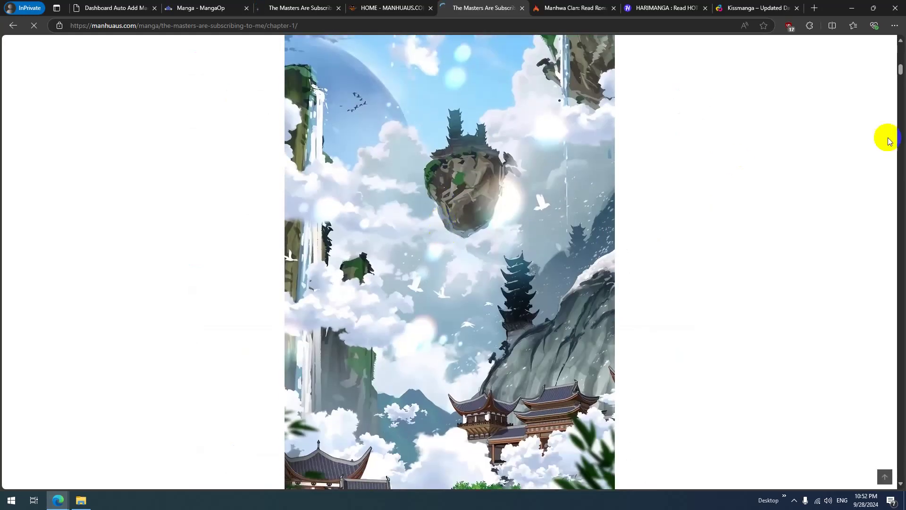
Step: Scroll through the Manhuaus Chapter 1 images, comparing them with MangaOp's copy
left_click(321, 6)
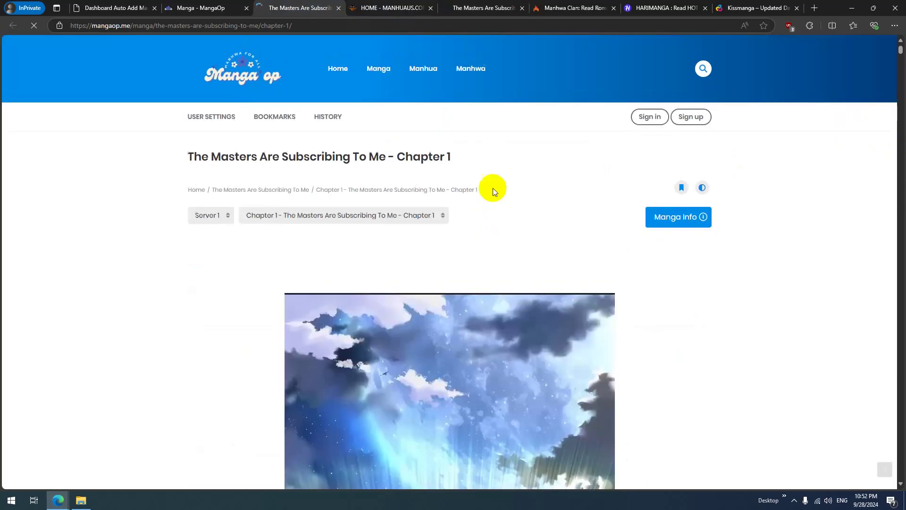
left_click(489, 9)
scroll(481, 228, "down", 5)
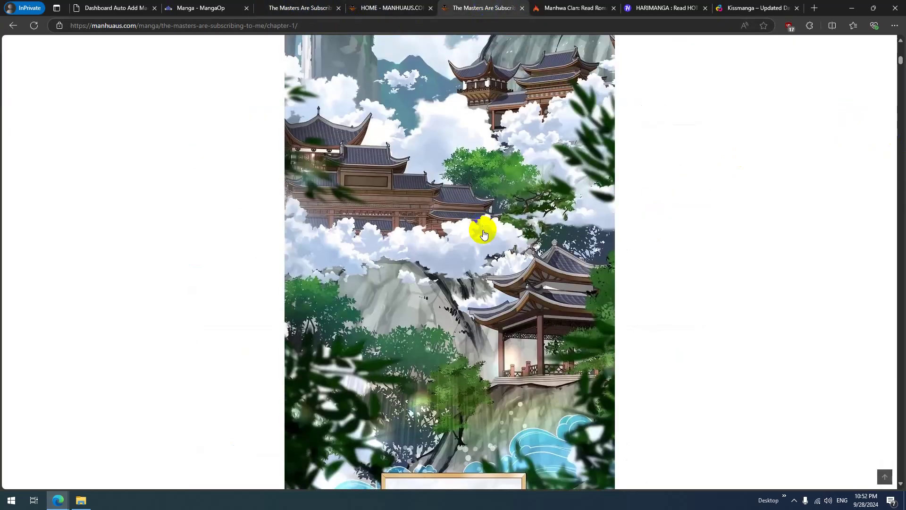
scroll(482, 269, "up", 15)
left_click_drag(900, 71, 874, 458)
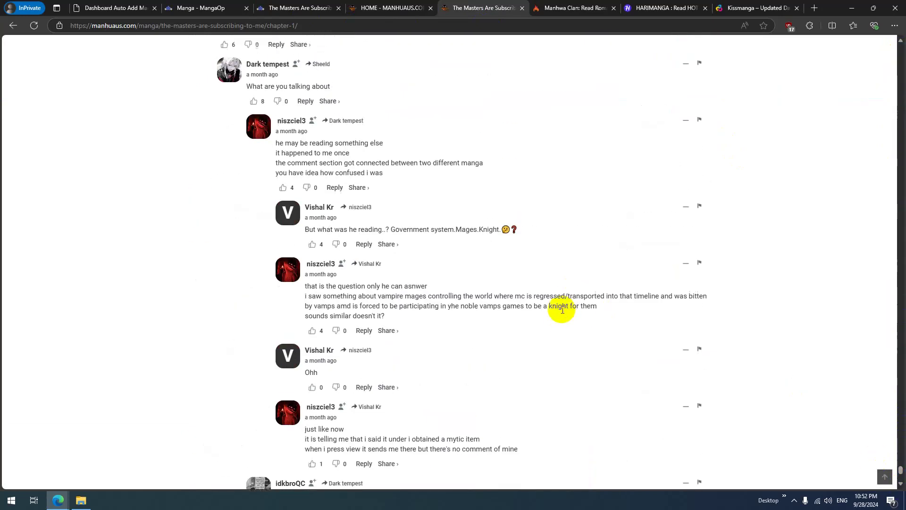
scroll(557, 303, "up", 15)
scroll(472, 274, "down", 10)
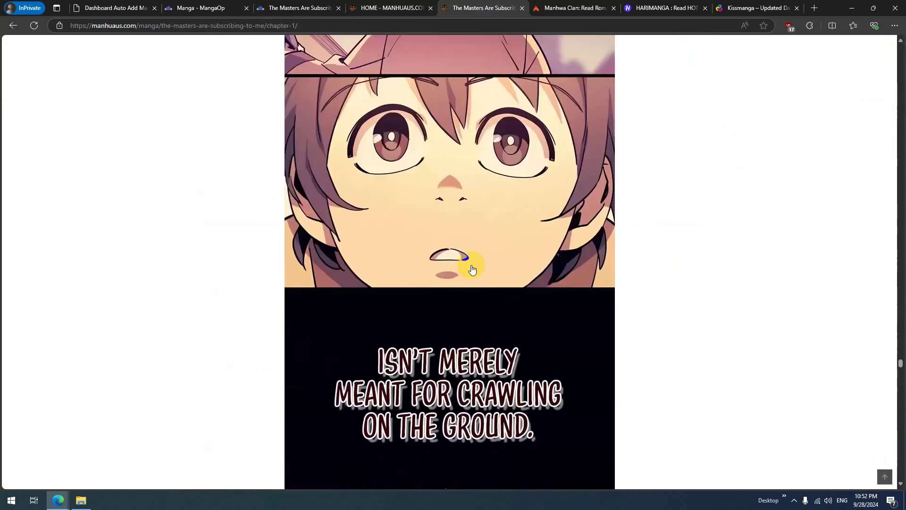
scroll(472, 270, "up", 10)
scroll(803, 333, "down", 4)
scroll(903, 314, "up", 8)
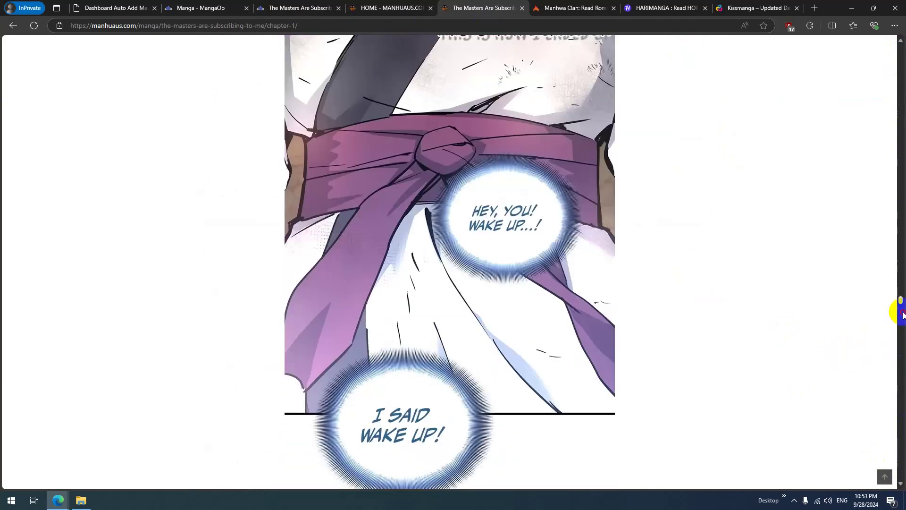
left_click_drag(902, 303, 898, 423)
scroll(890, 425, "down", 15)
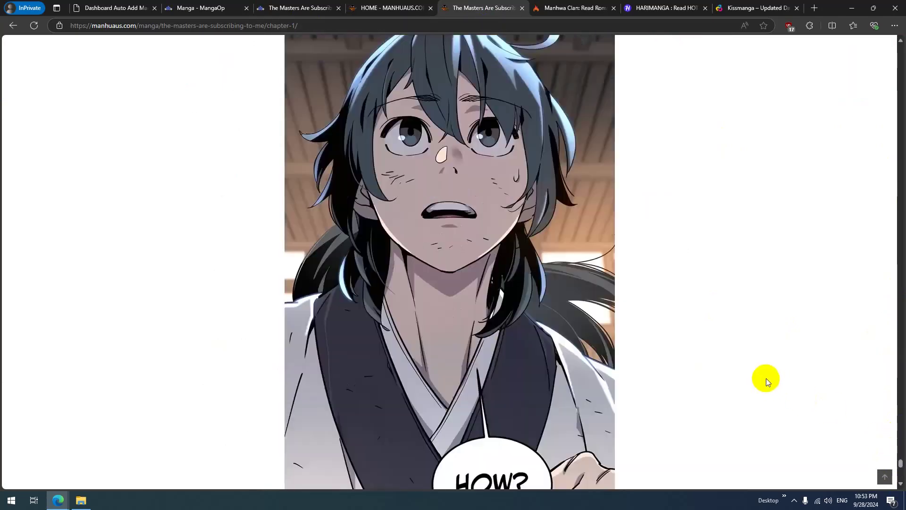
scroll(684, 341, "down", 20)
scroll(511, 304, "up", 10)
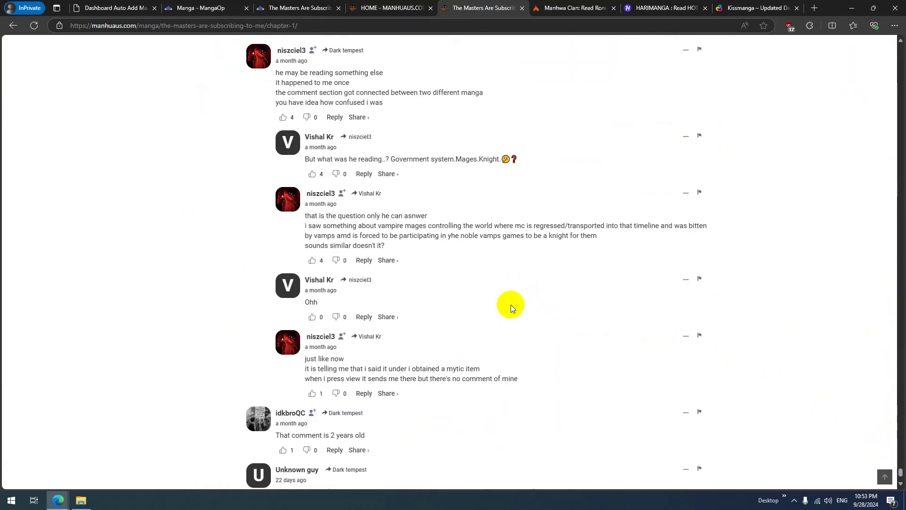
scroll(454, 295, "up", 15)
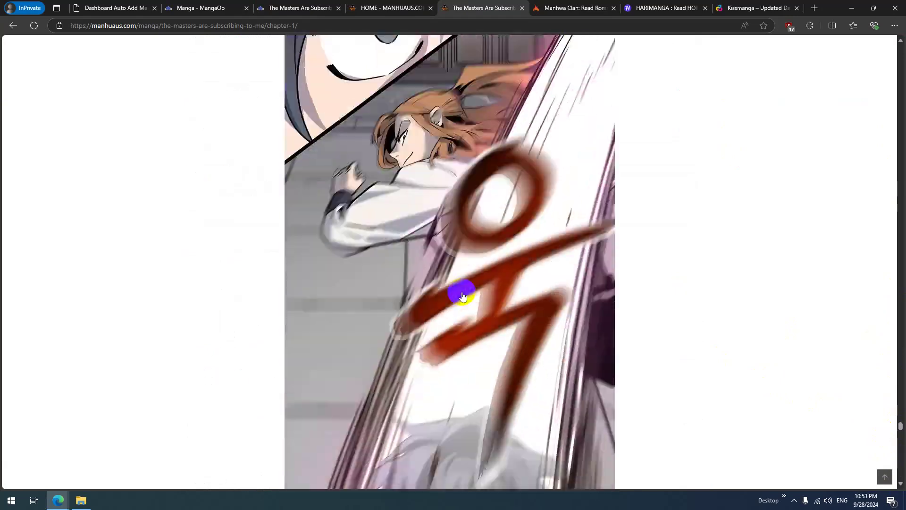
scroll(430, 280, "down", 5)
left_click_drag(901, 387, 901, 467)
scroll(569, 353, "up", 9)
scroll(565, 350, "down", 7)
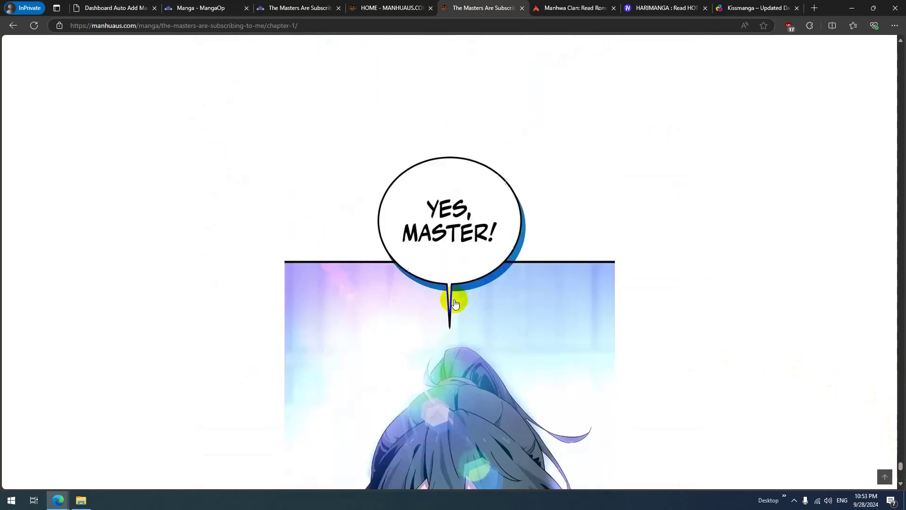
Step: Scroll through MangaOp's Chapter 1, then check the log listing chapters 1–9 uploaded
left_click(288, 4)
left_click_drag(901, 52, 902, 477)
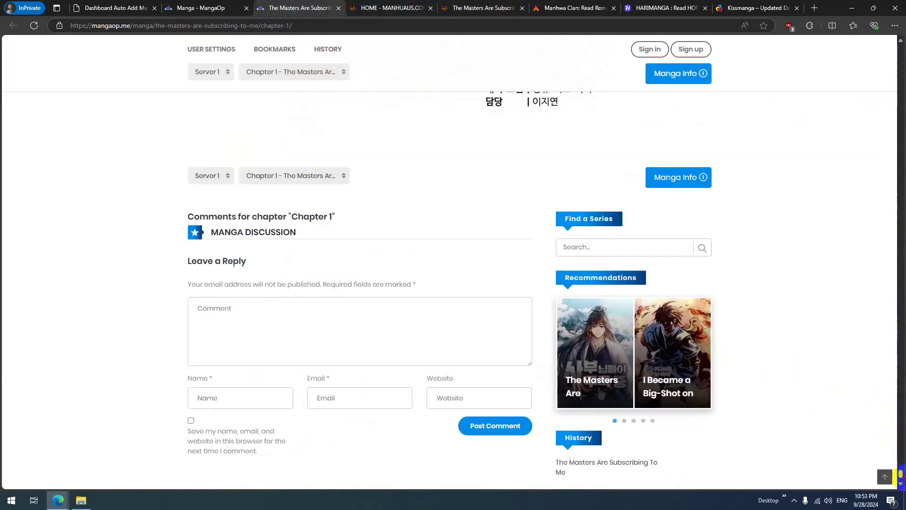
scroll(496, 295, "up", 5)
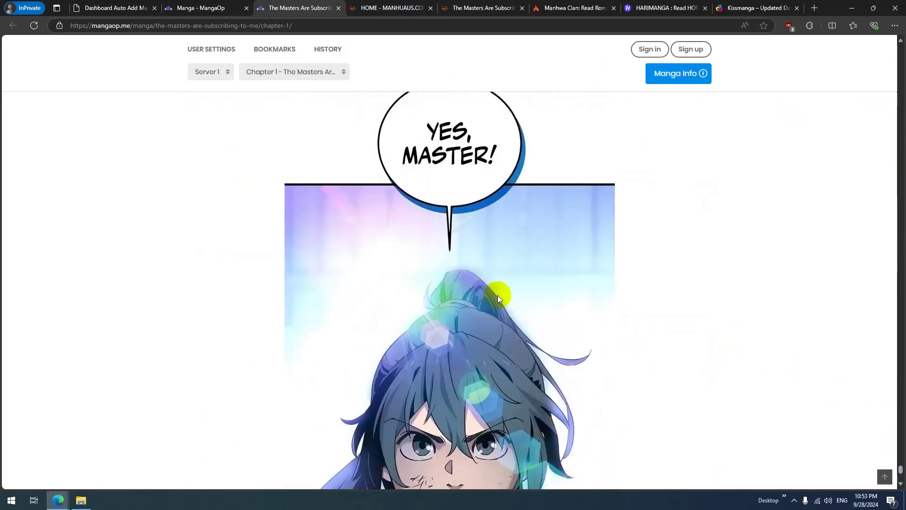
left_click(117, 4)
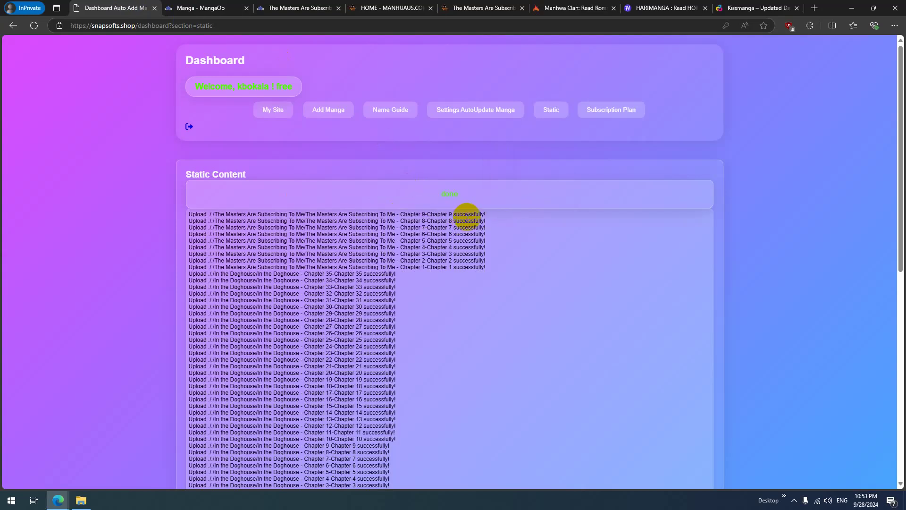
Step: Reload MangaOp's home page to see Chapters 9 and 8 of The Masters Are Subscribing To Me
left_click(364, 5)
scroll(265, 279, "down", 3)
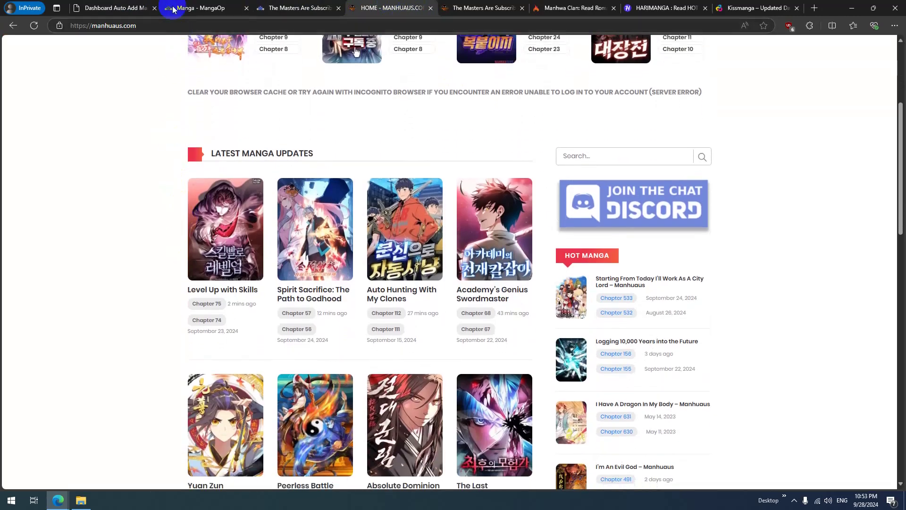
left_click(143, 4)
key("ctrl+Tab")
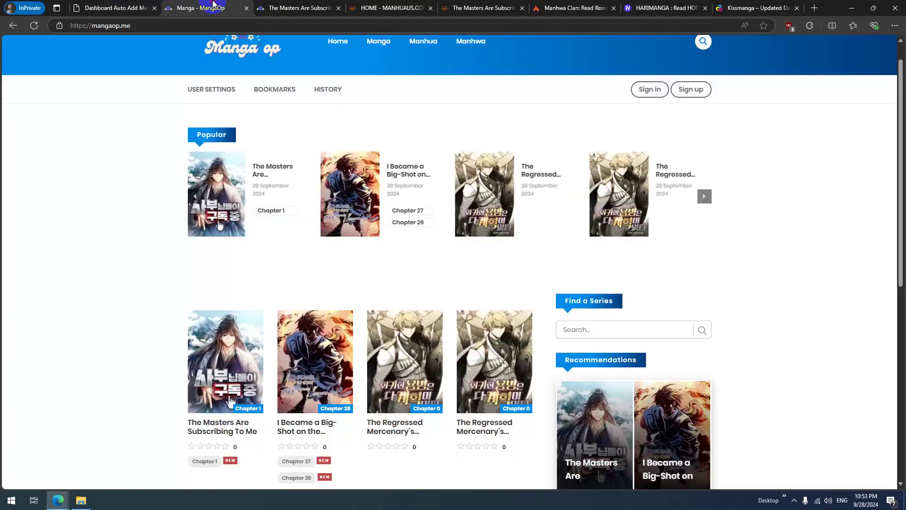
left_click(29, 28)
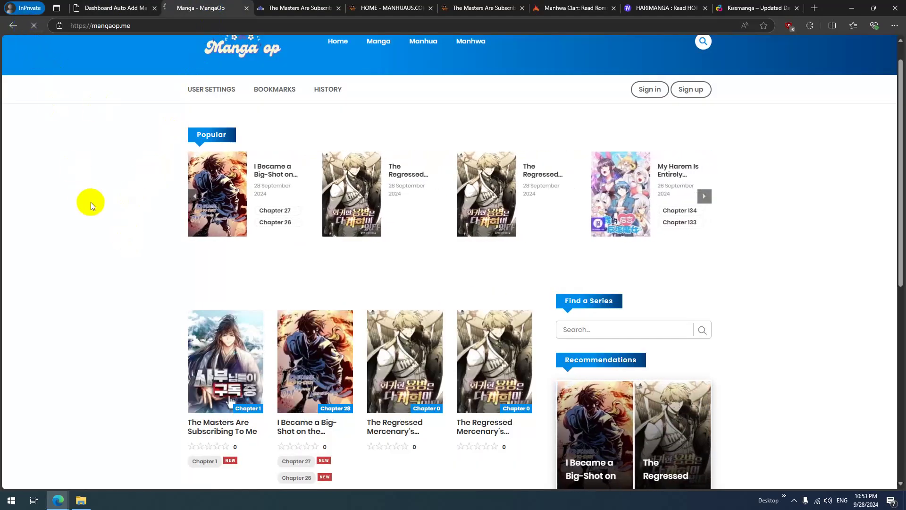
scroll(118, 218, "down", 1)
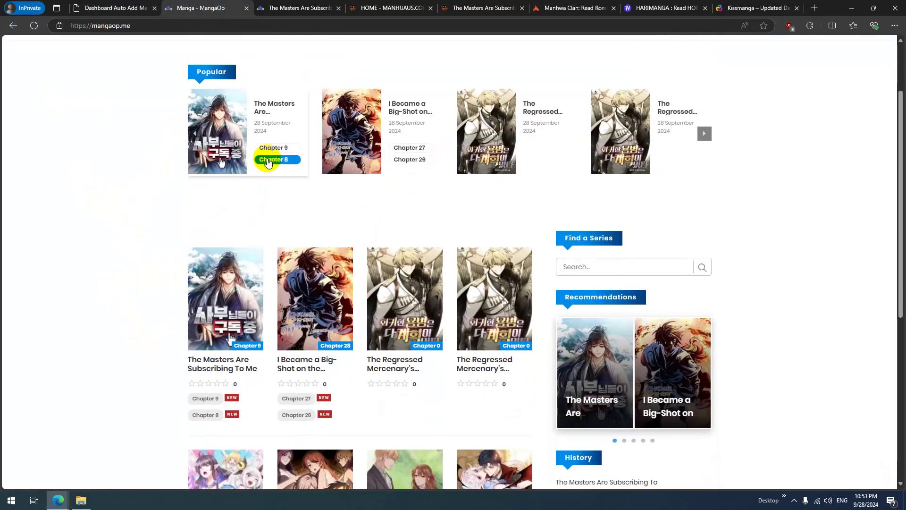
scroll(260, 146, "down", 2)
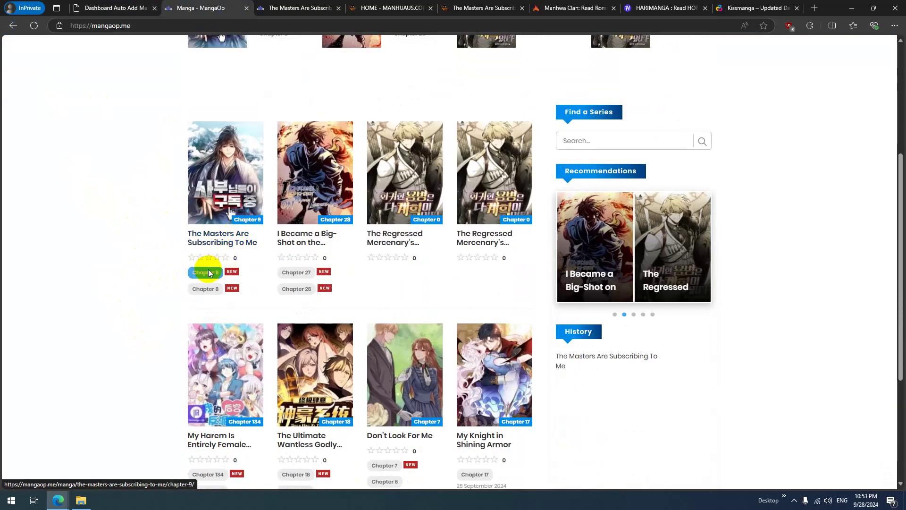
Step: Bring up the ManhwaClan manga listing
left_click(381, 6)
left_click(501, 8)
left_click(573, 7)
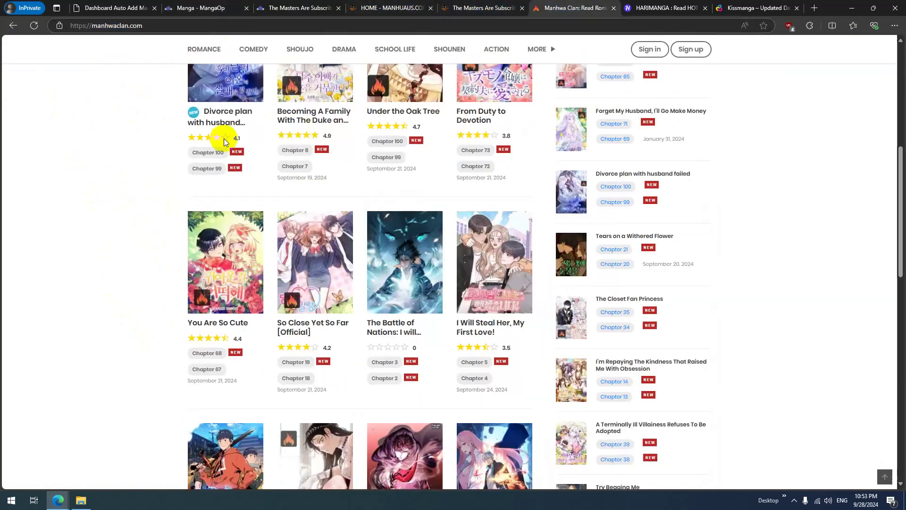
Step: Open Becoming A Family With The Duke and His Dear Son from ManhwaClan in a new tab
scroll(117, 188, "down", 5)
scroll(101, 188, "down", 2)
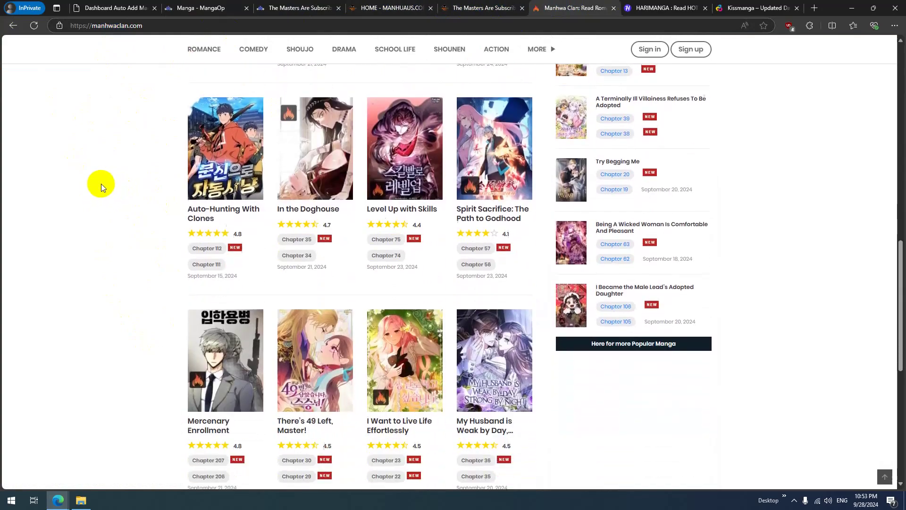
scroll(103, 211, "up", 8)
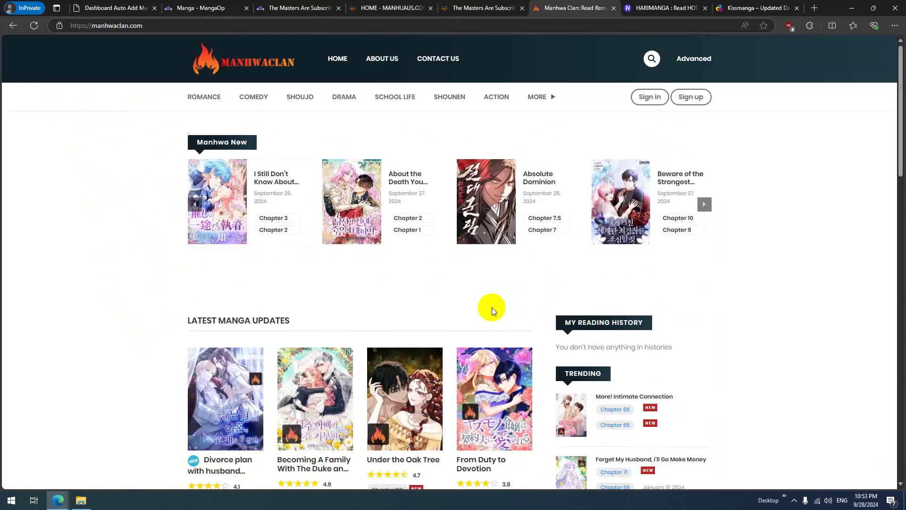
scroll(418, 298, "down", 4)
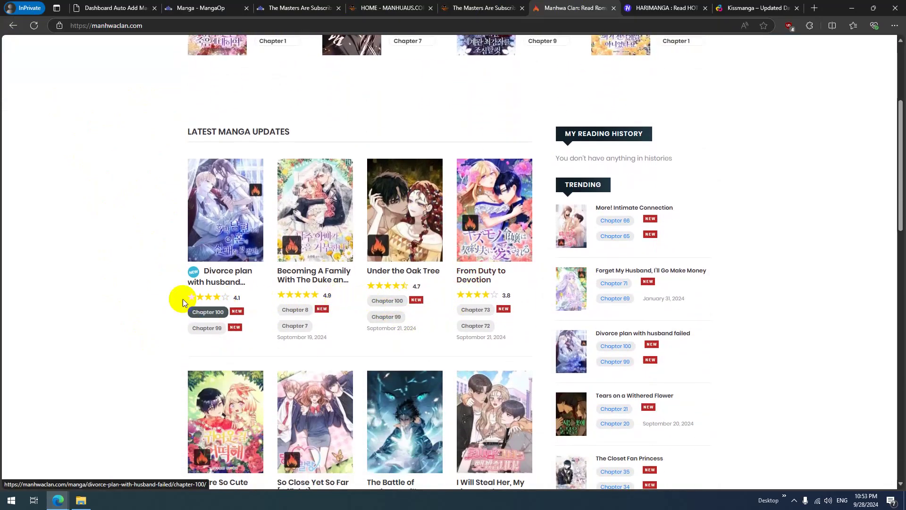
right_click(299, 272)
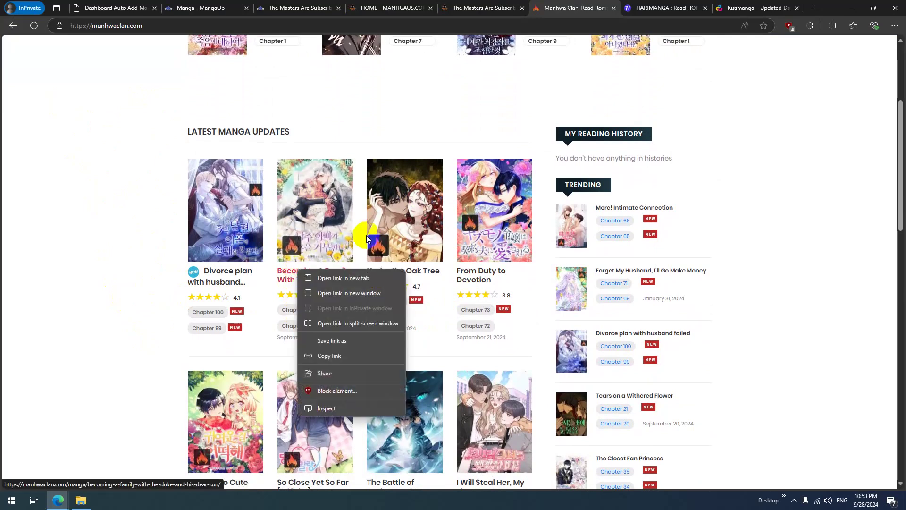
left_click(369, 340)
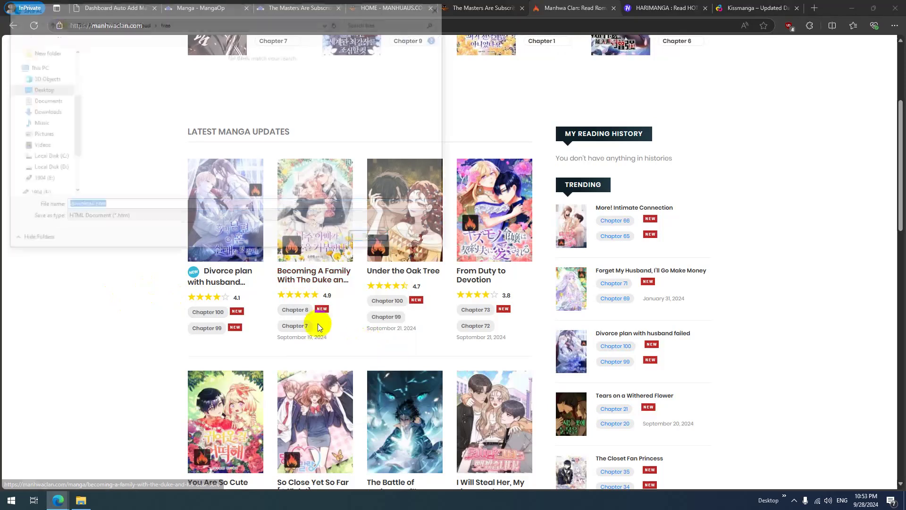
left_click(376, 238)
right_click(317, 270)
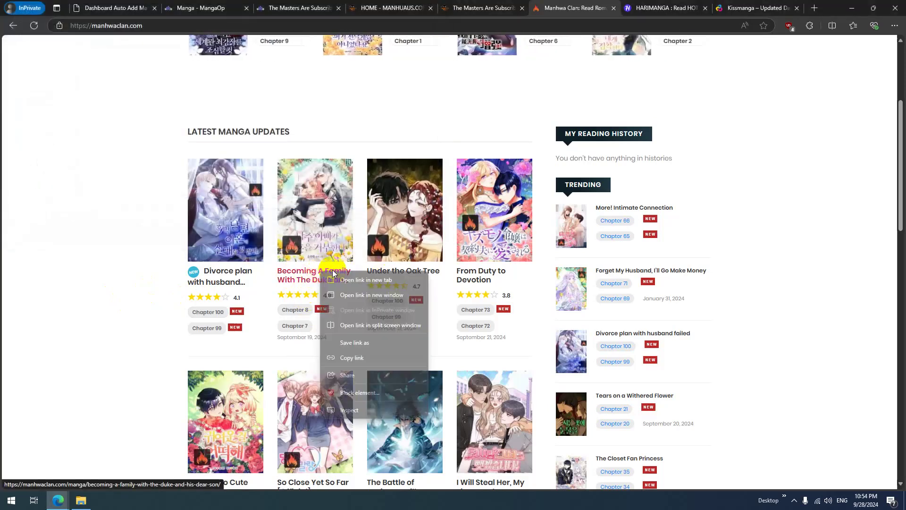
left_click(348, 329)
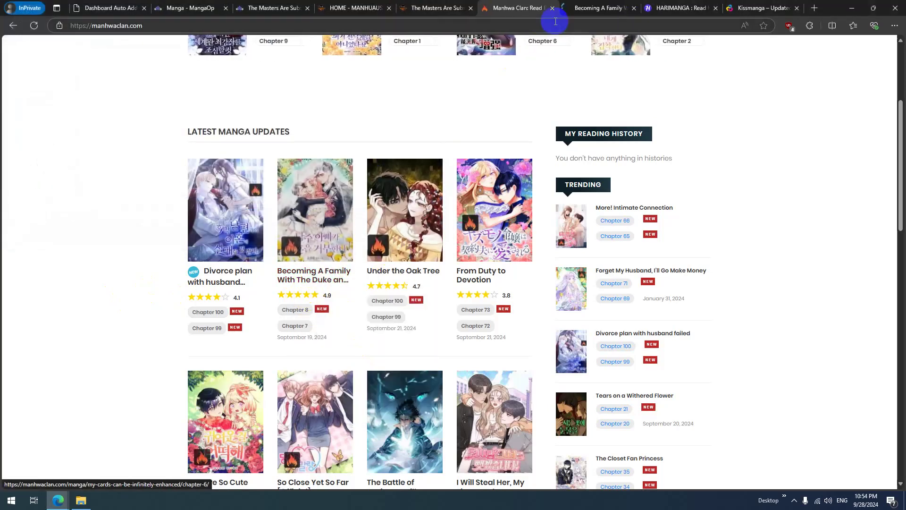
Step: Close the Manhuaus and Masters reader tabs and return to the dashboard
middle_click(455, 8)
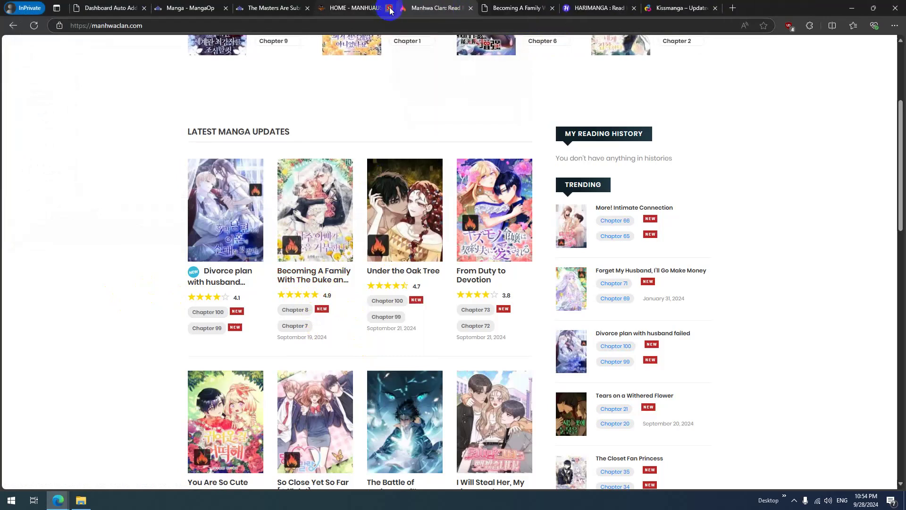
left_click(389, 8)
left_click(293, 8)
left_click(307, 8)
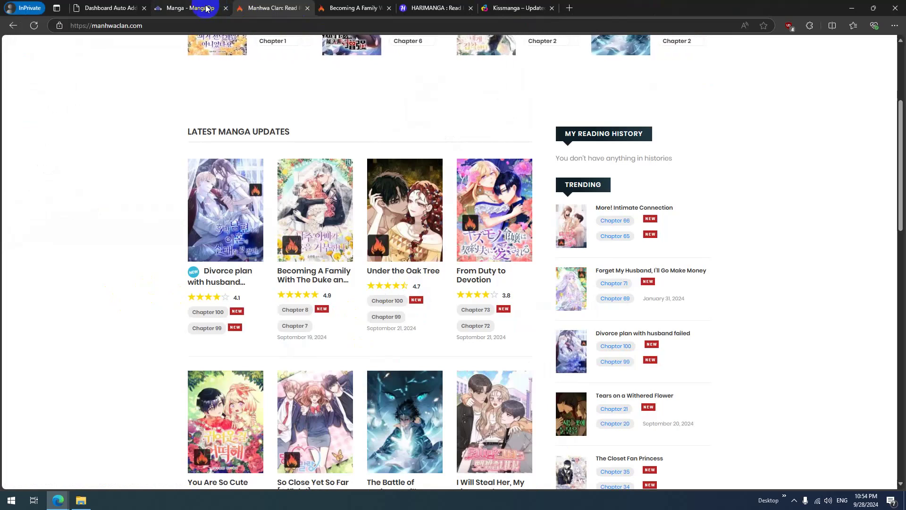
left_click(94, 8)
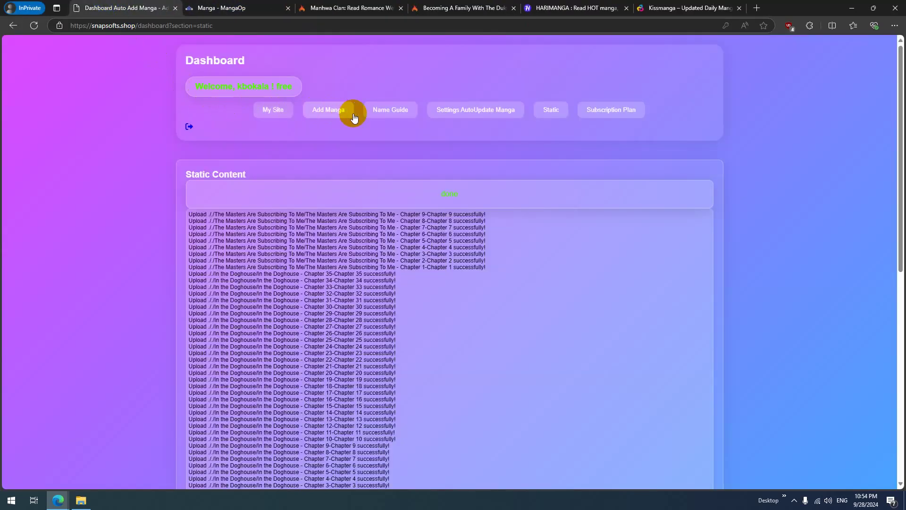
Step: Add Becoming A Family With The Duke and His Dear Son and confirm it appears on MangaOp
left_click(352, 114)
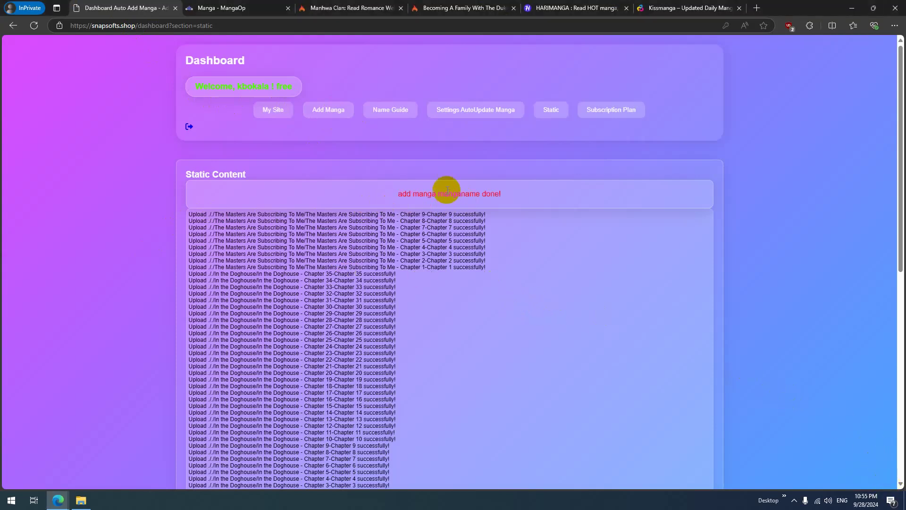
left_click(264, 8)
scroll(91, 202, "up", 5)
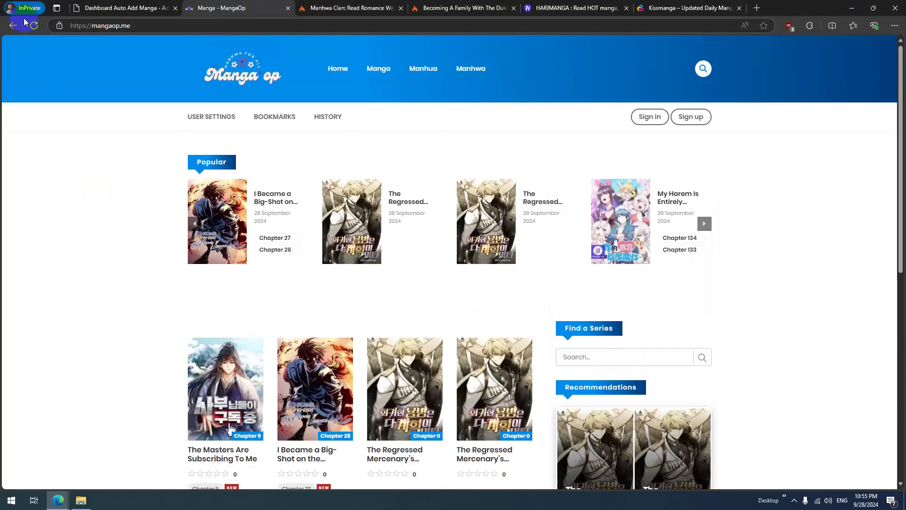
scroll(200, 258, "down", 4)
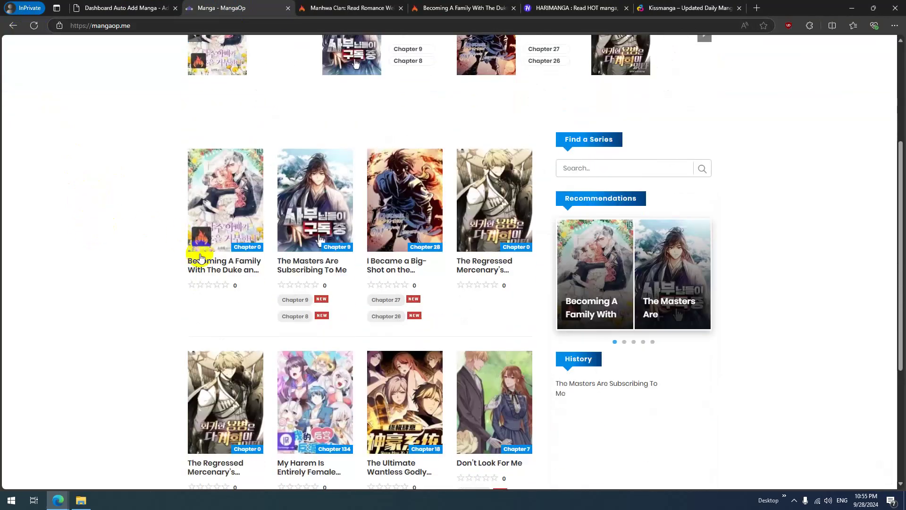
Step: Compare with the manga's ManhwaClan source page, then return to the upload log
left_click(349, 8)
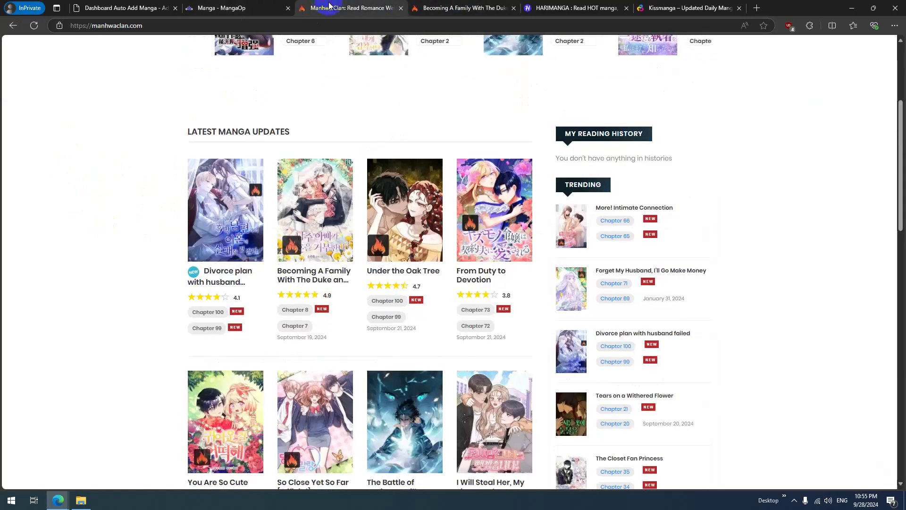
left_click(466, 8)
scroll(345, 227, "down", 5)
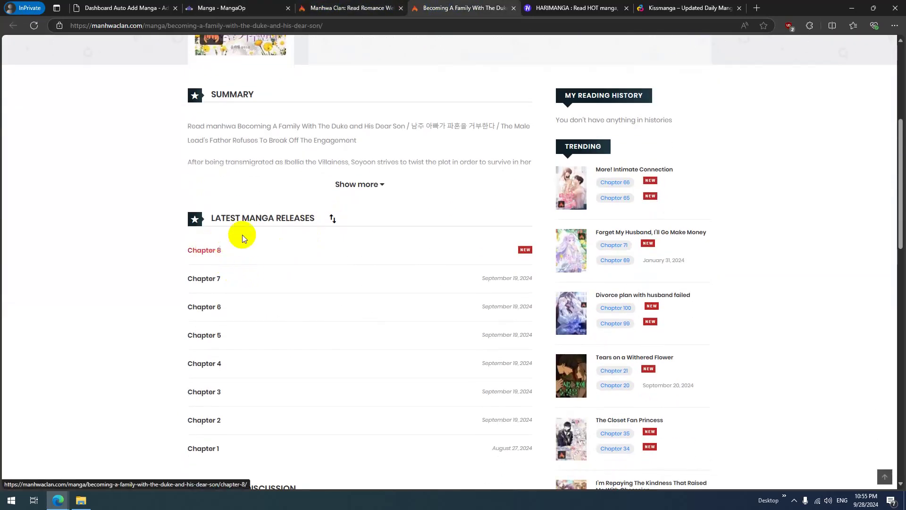
scroll(289, 259, "up", 5)
scroll(212, 273, "down", 5)
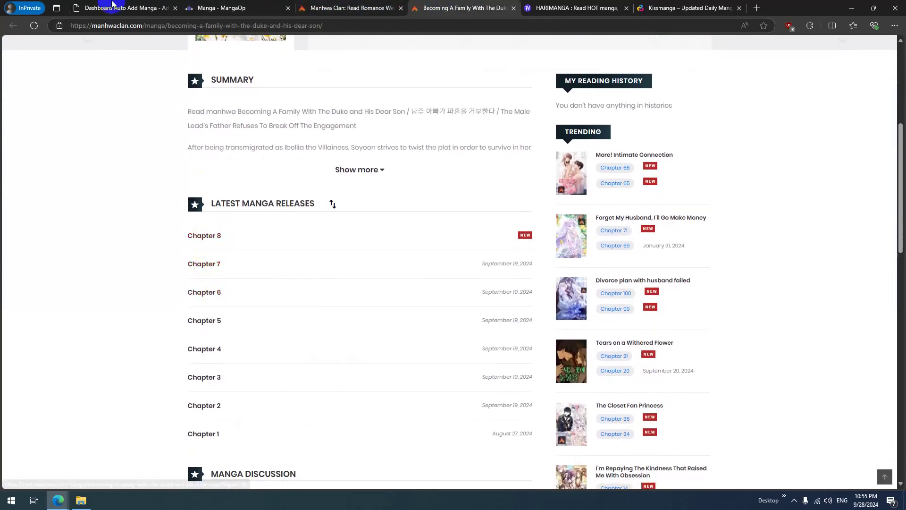
key("ctrl+1")
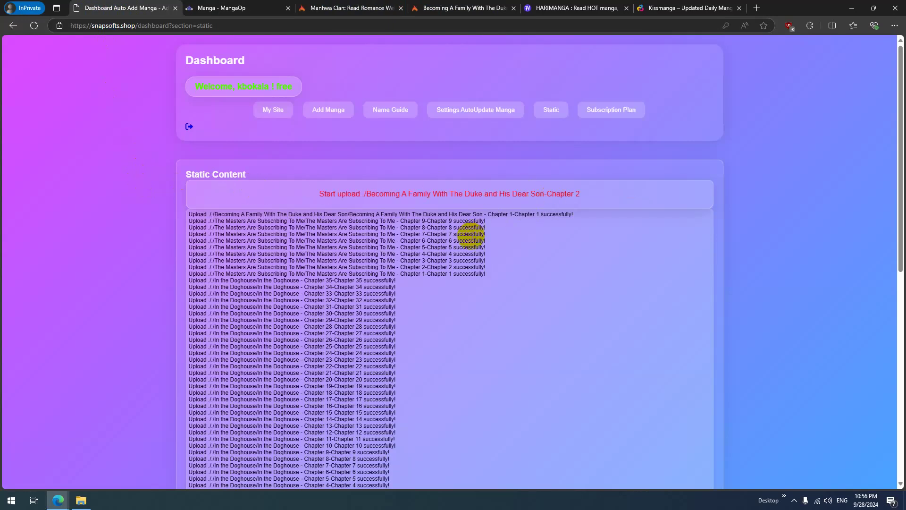
Step: Open Chapter 3 of Becoming A Family With The Duke and His Dear Son on MangaOp
triple_click(497, 214)
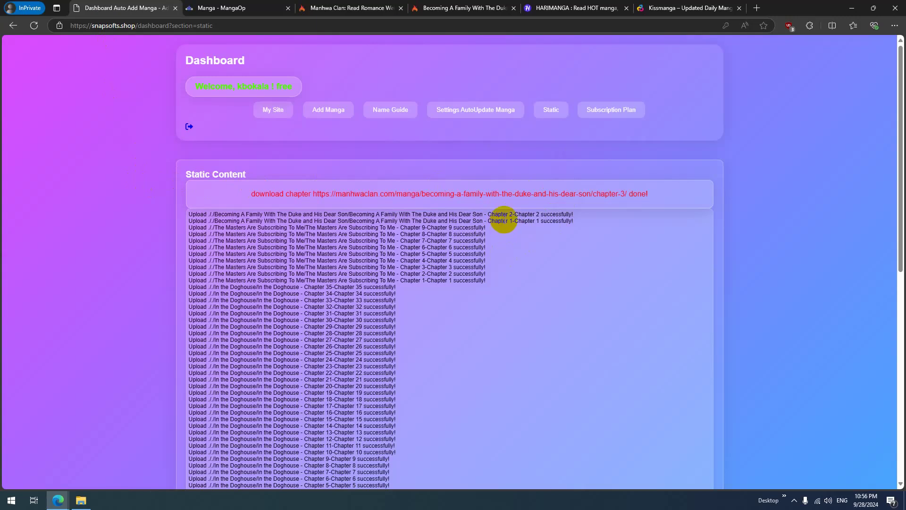
left_click(257, 8)
scroll(115, 238, "up", 4)
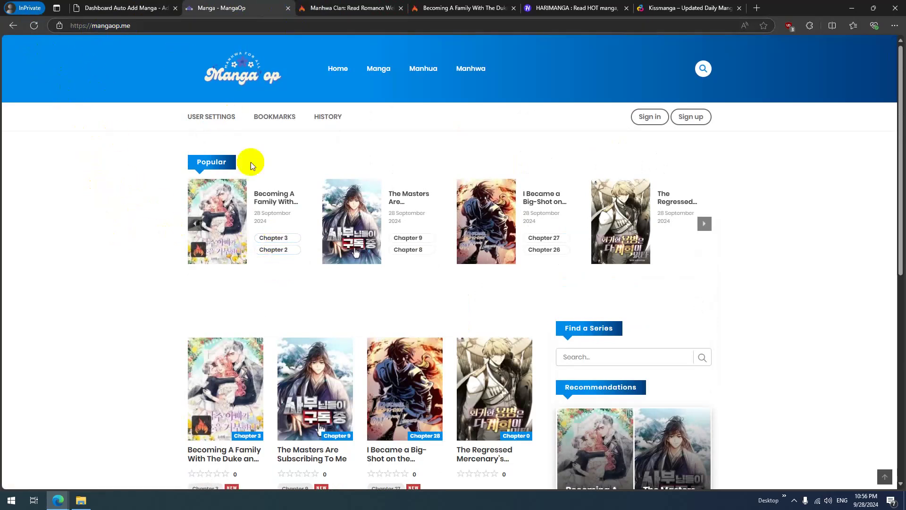
left_click(280, 241)
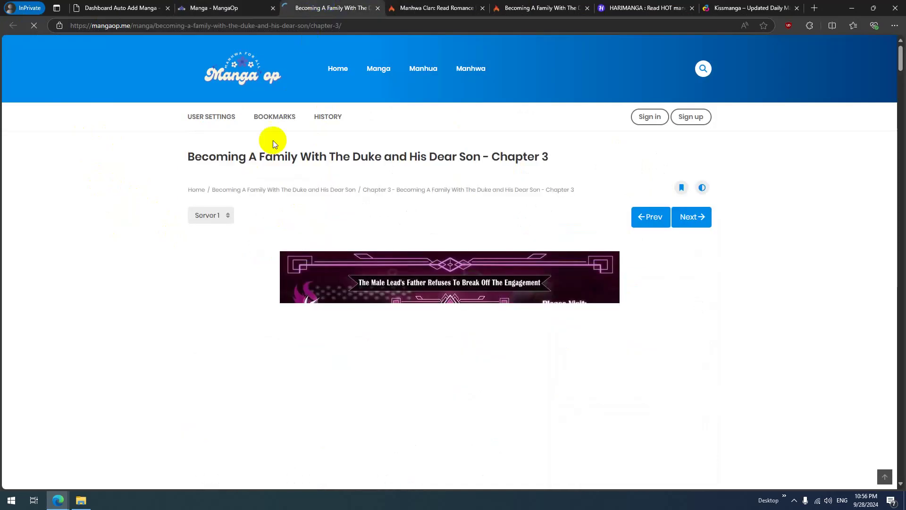
Step: Scroll through Chapter 3's uploaded pages, then close the chapter page
scroll(418, 264, "down", 10)
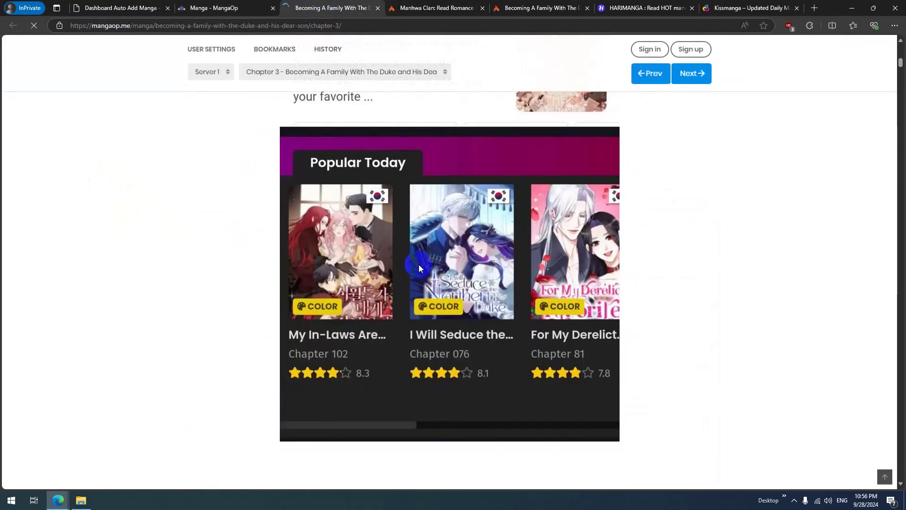
scroll(418, 264, "down", 5)
scroll(590, 271, "up", 10)
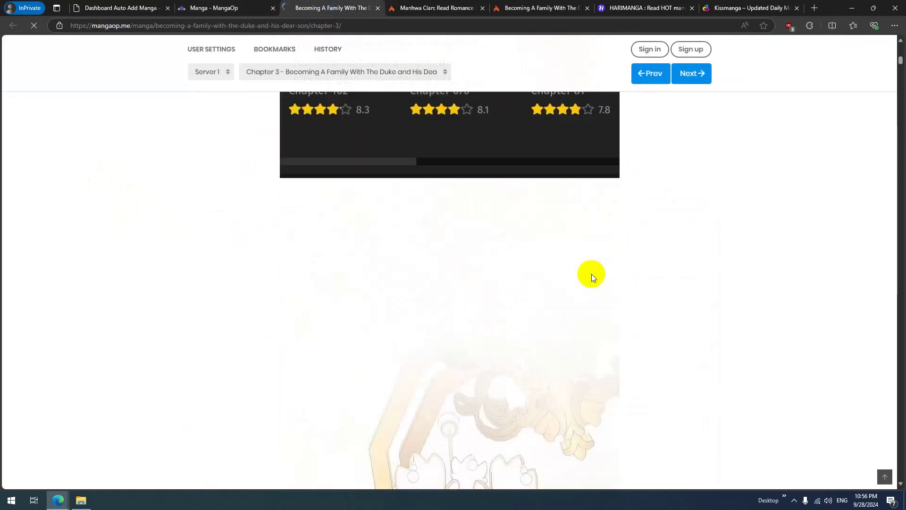
scroll(591, 275, "up", 10)
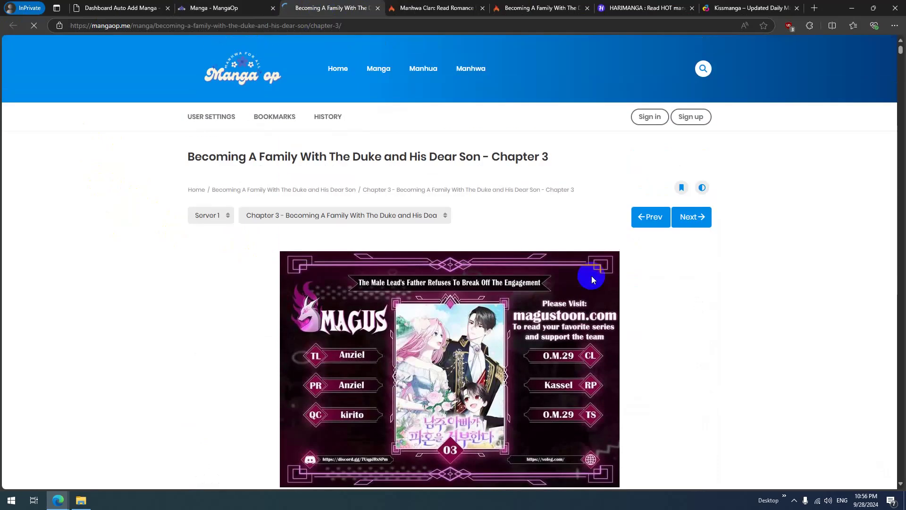
scroll(591, 276, "down", 10)
scroll(591, 276, "down", 10)
left_click_drag(902, 66, 902, 285)
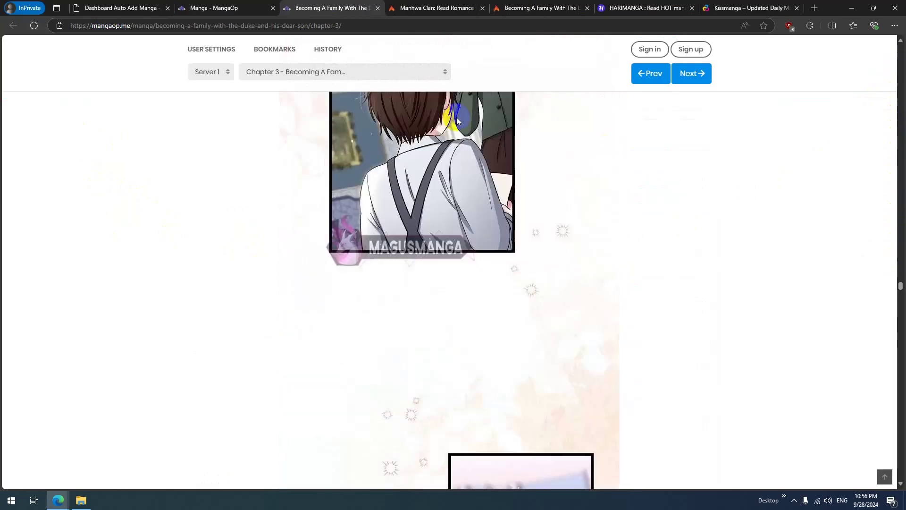
left_click(378, 8)
Step: Confirm the log shows Chapter 8 uploaded and the import done, then close the Manhwa Clan page
left_click(127, 8)
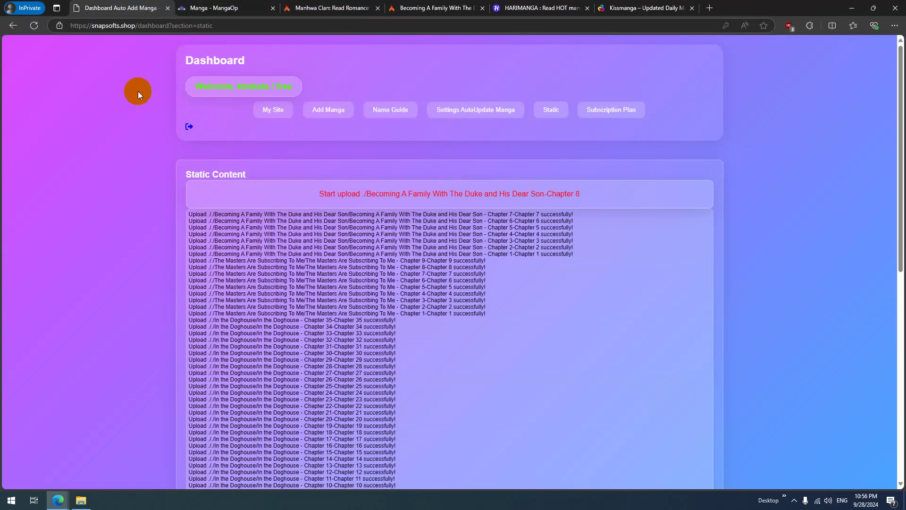
left_click_drag(556, 213, 488, 228)
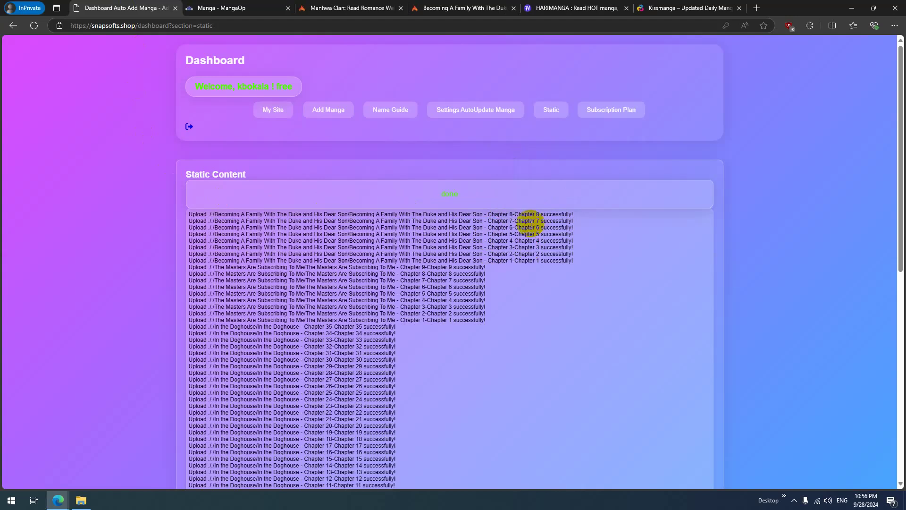
triple_click(533, 213)
left_click(441, 194)
double_click(441, 193)
left_click(444, 232)
left_click(347, 8)
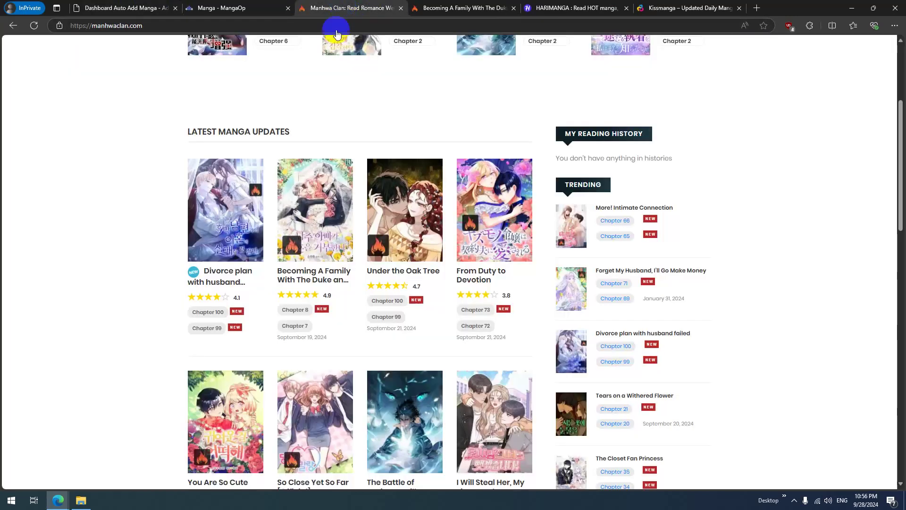
left_click(401, 10)
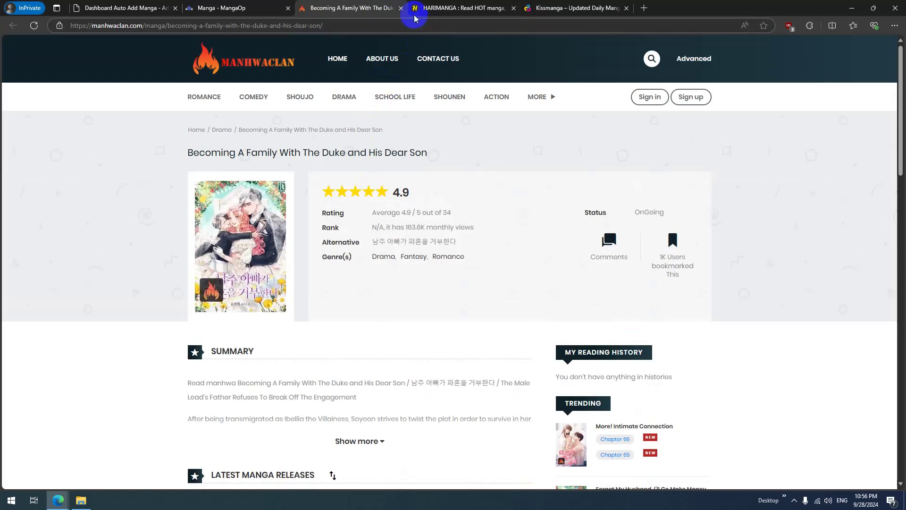
Step: Copy HariManga's link for I Want to Live Life Effortlessly and open the dashboard's Add Manga form
left_click(401, 8)
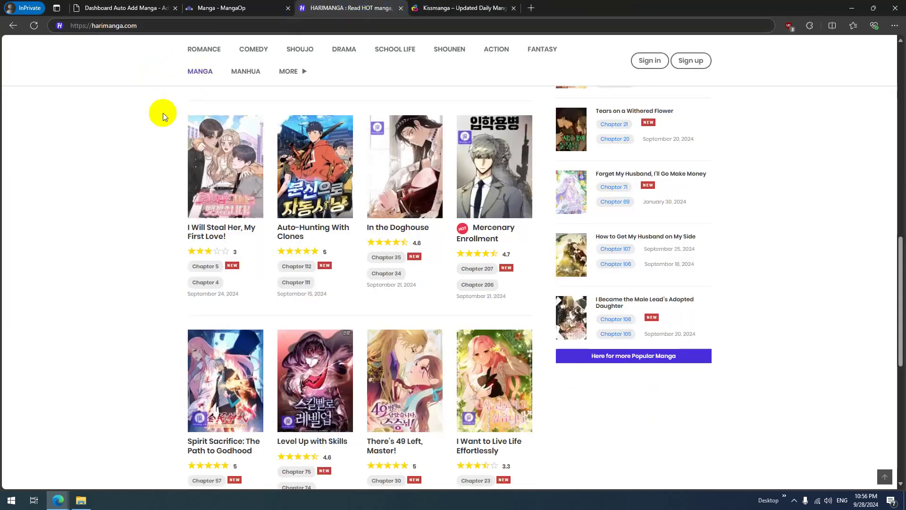
scroll(129, 294, "down", 8)
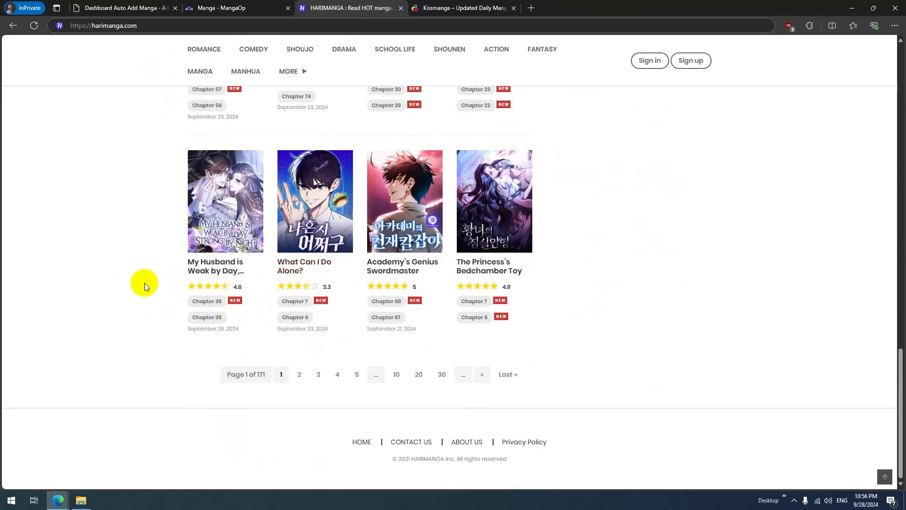
scroll(144, 282, "up", 5)
scroll(141, 308, "up", 3)
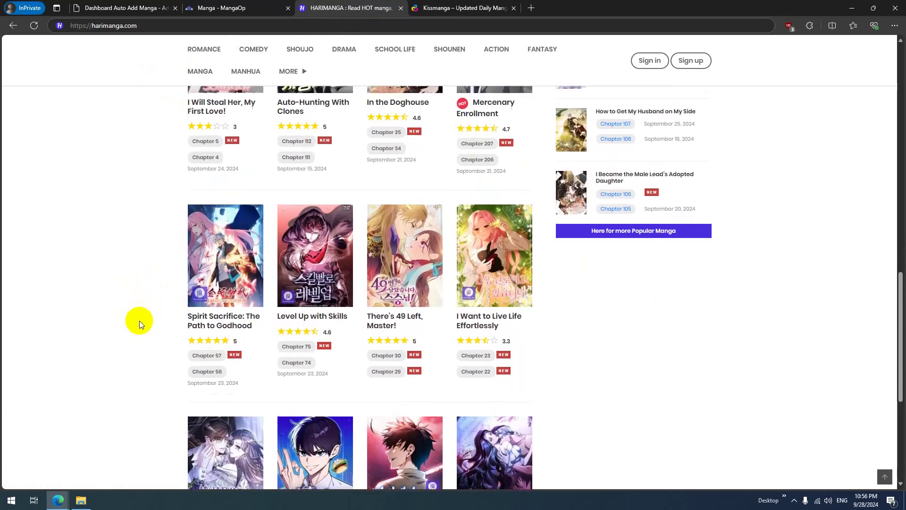
scroll(490, 347, "down", 3)
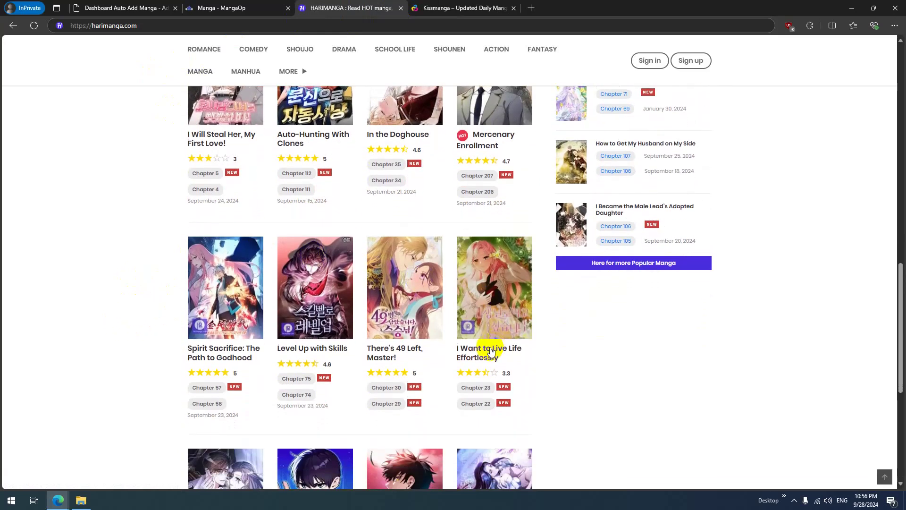
right_click(474, 305)
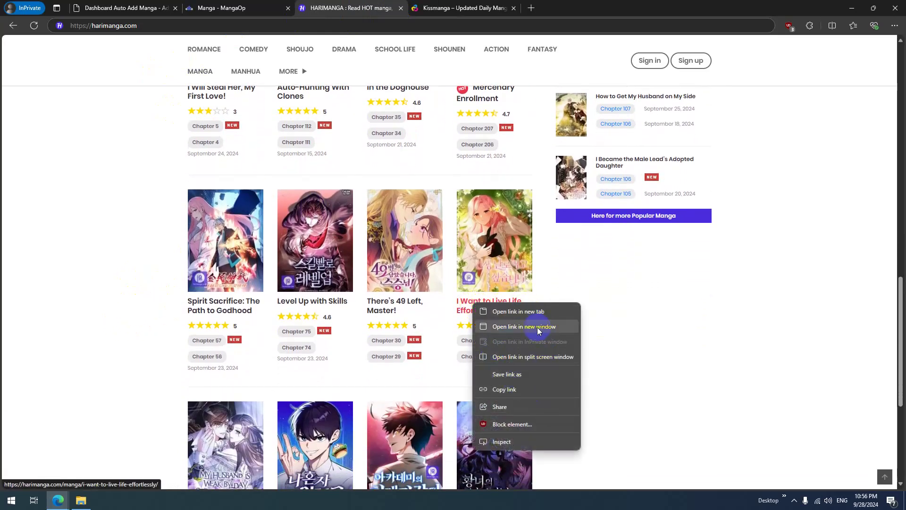
left_click(524, 390)
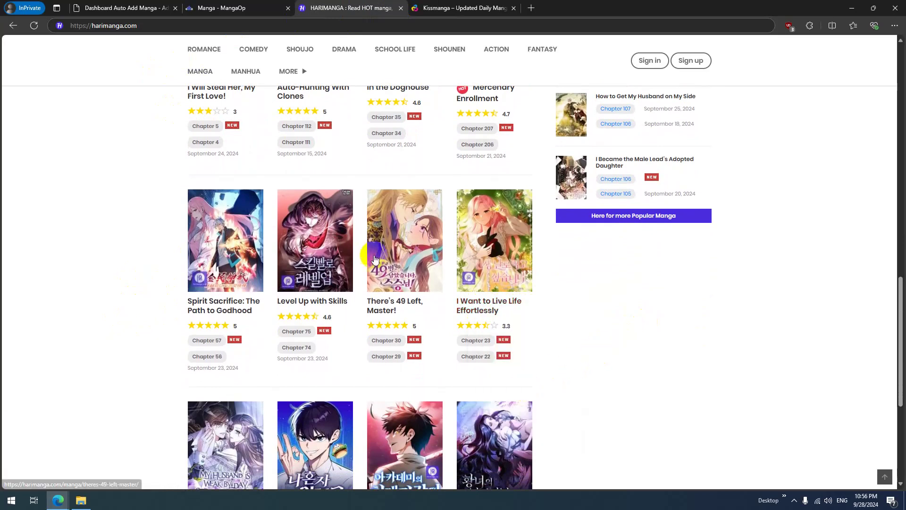
left_click(128, 8)
left_click(333, 110)
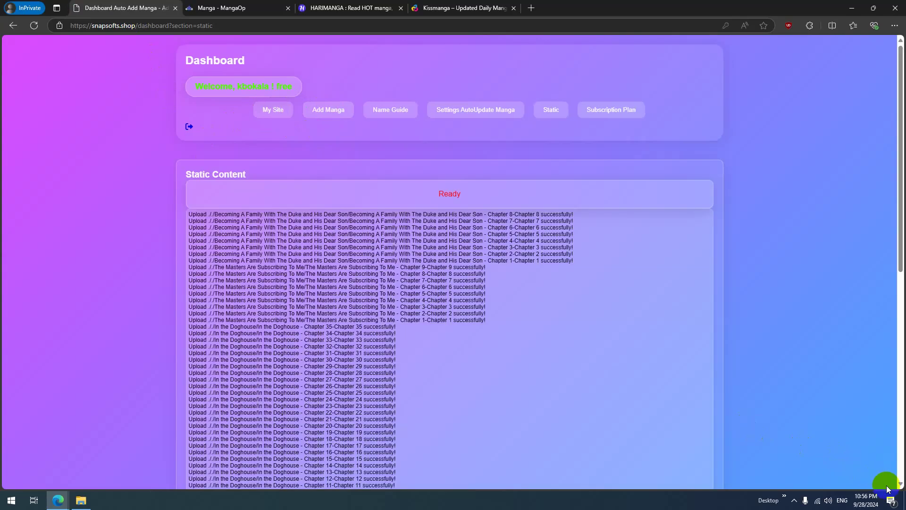
Step: Reload MangaOp to see I Want to Live Life Effortlessly, then check the log for Chapter 1 uploaded
left_click(221, 8)
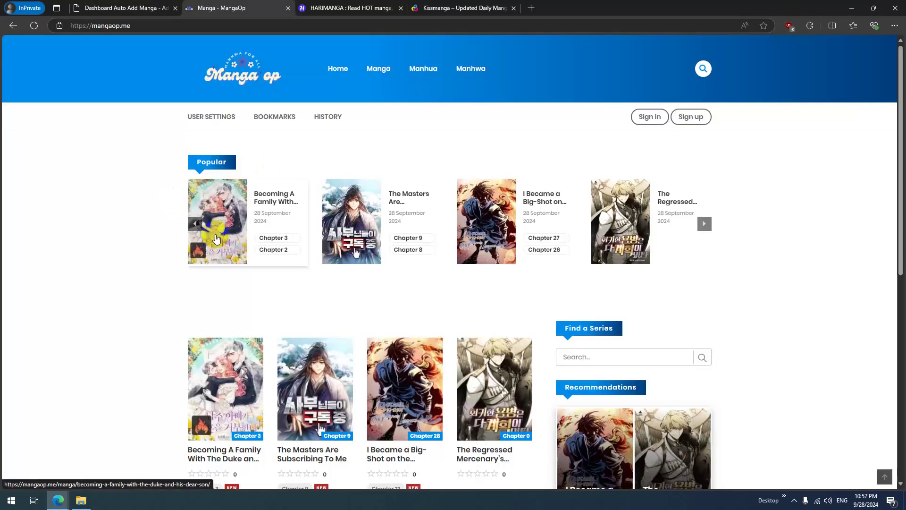
left_click(29, 28)
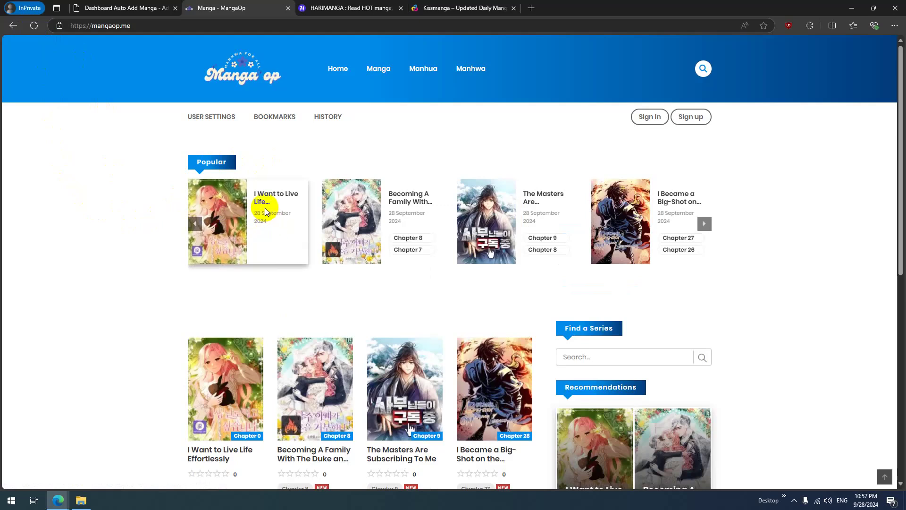
left_click(119, 8)
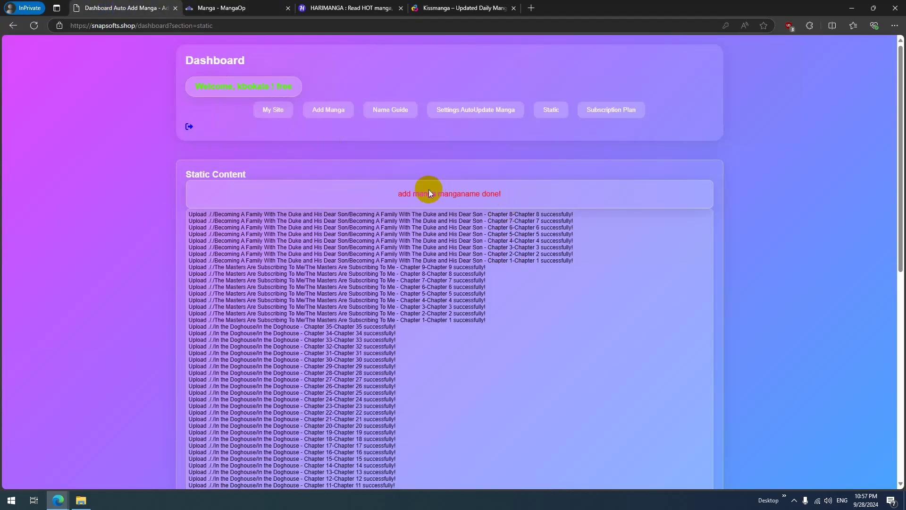
left_click(467, 267)
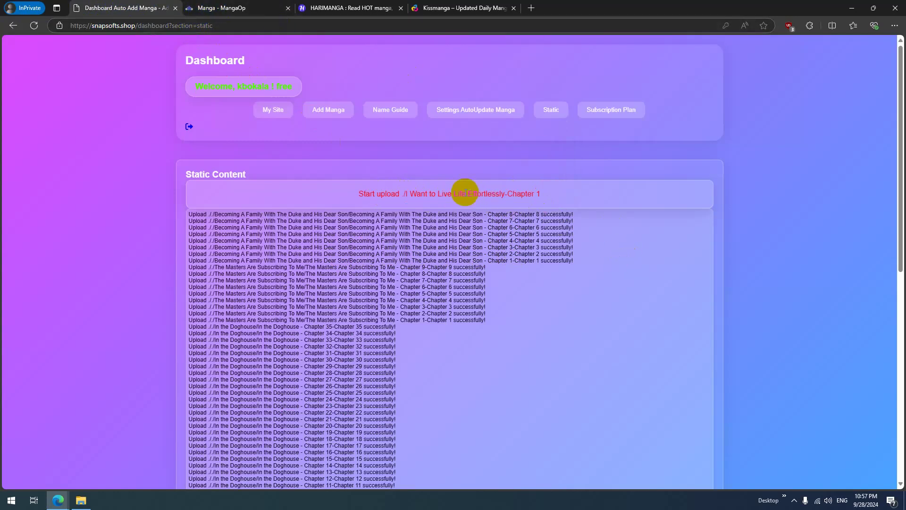
left_click_drag(385, 194, 387, 215)
left_click(439, 208)
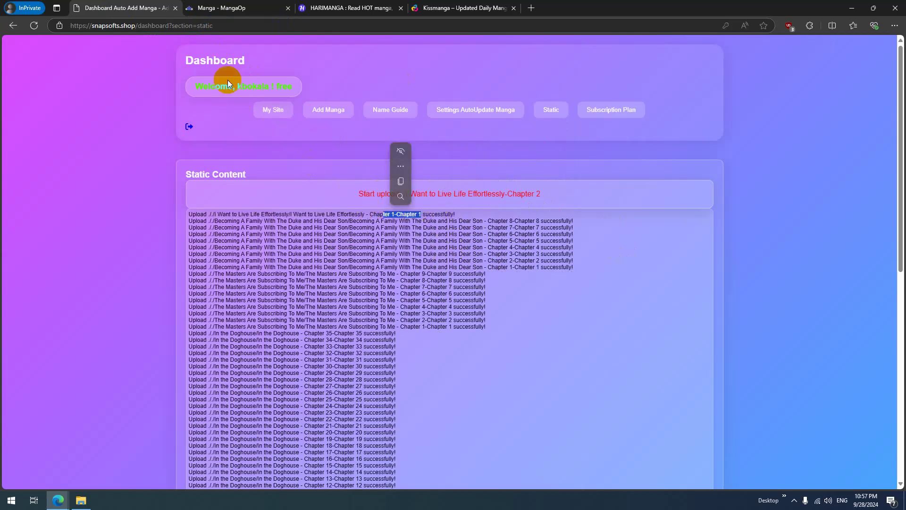
Step: Alternate between MangaOp and the upload log, following the chapters up to Chapter 3
left_click(217, 6)
left_click(38, 28)
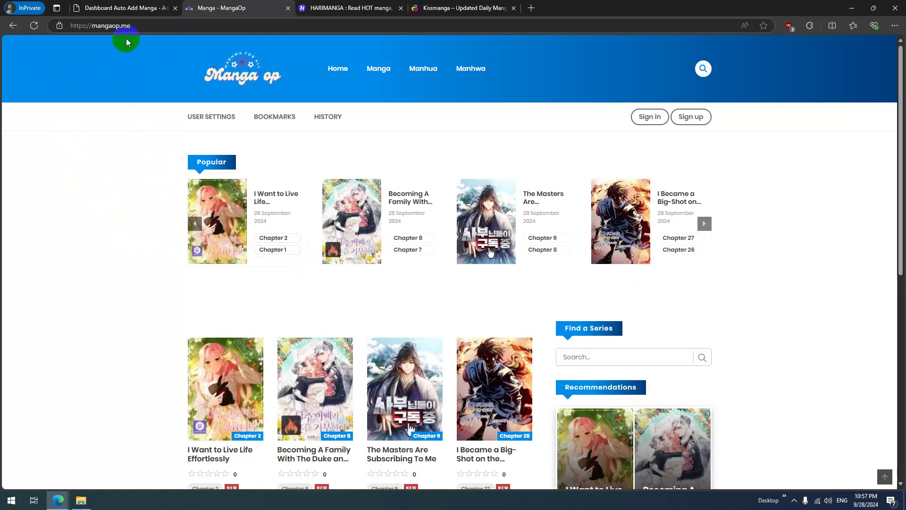
left_click(140, 11)
left_click_drag(428, 215, 395, 215)
left_click(328, 208)
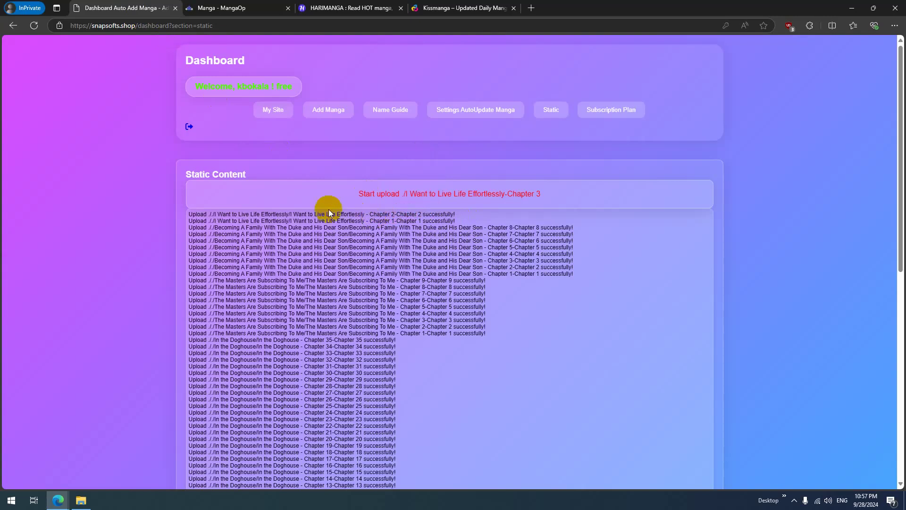
left_click(227, 5)
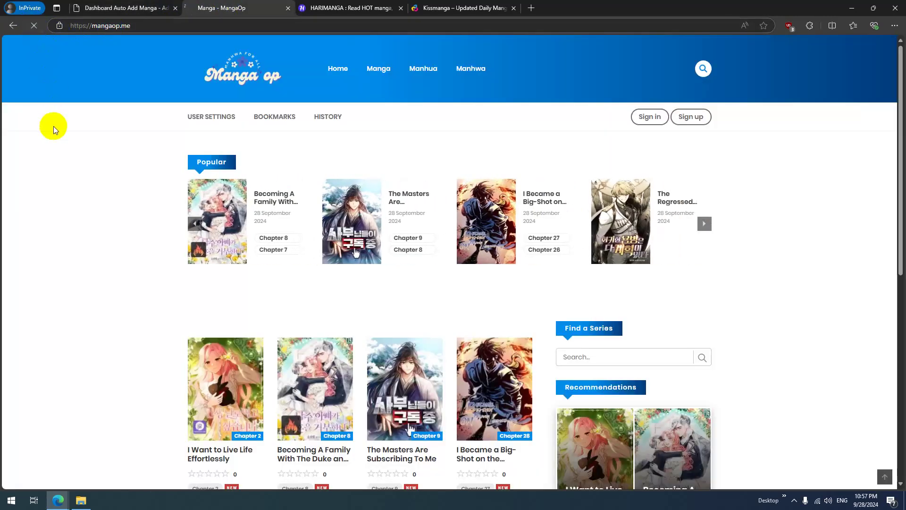
left_click(118, 8)
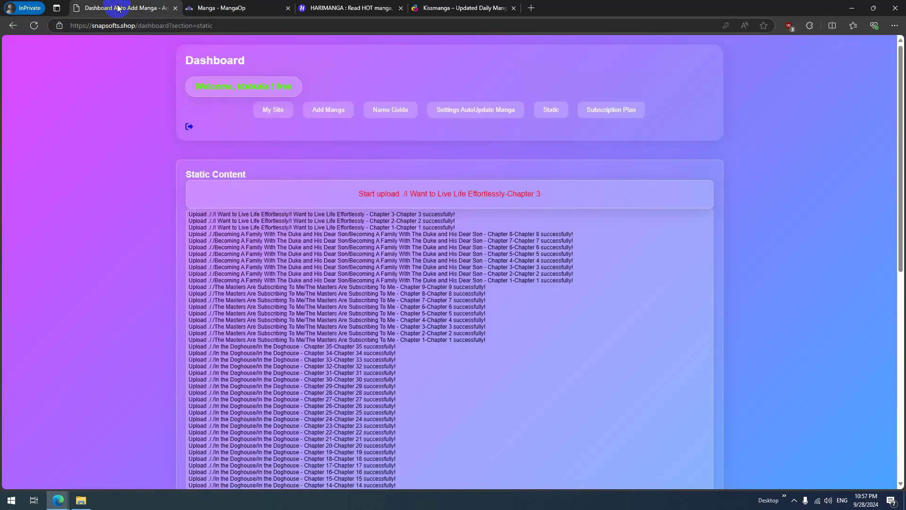
left_click_drag(429, 215, 397, 214)
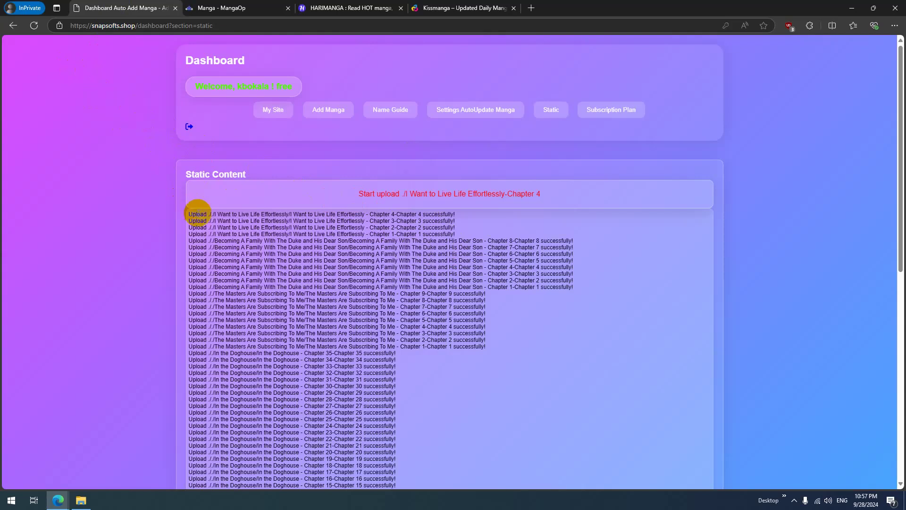
Step: Reload MangaOp and open Chapter 6 of I Want to Live Life Effortlessly
left_click(199, 8)
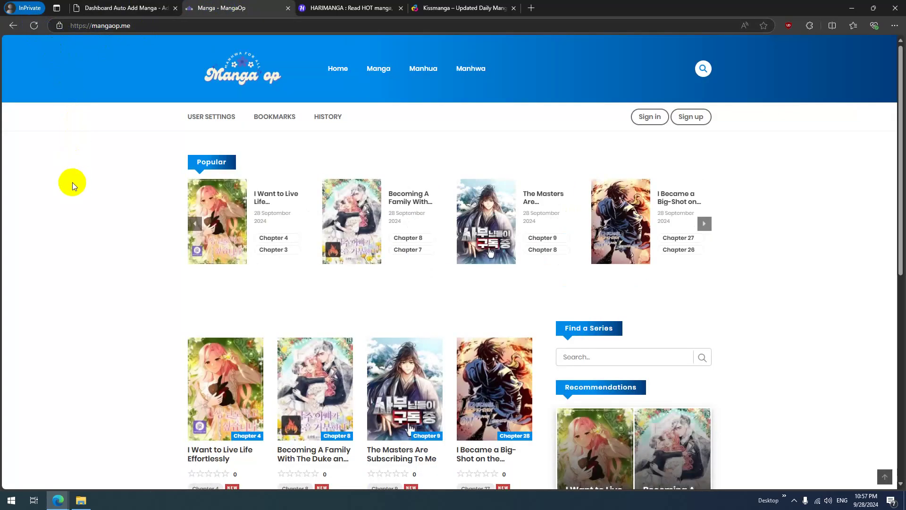
left_click(116, 8)
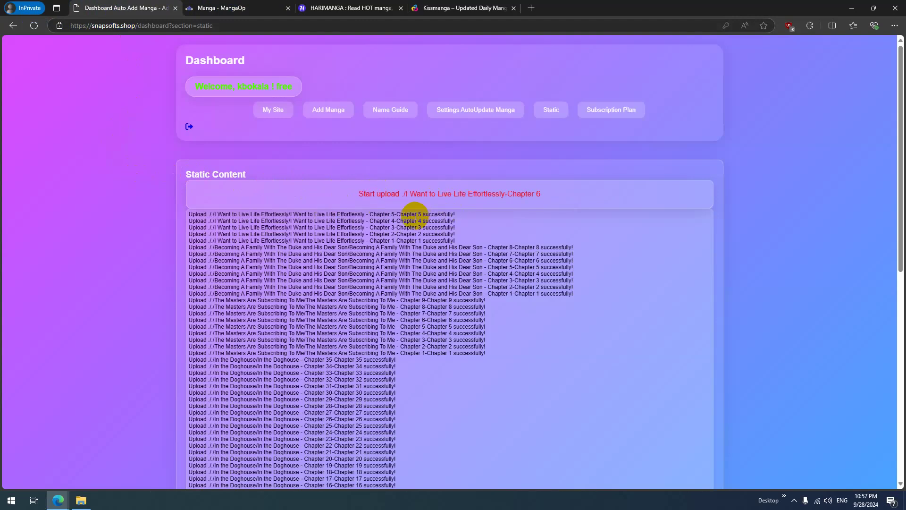
left_click(210, 8)
left_click(35, 27)
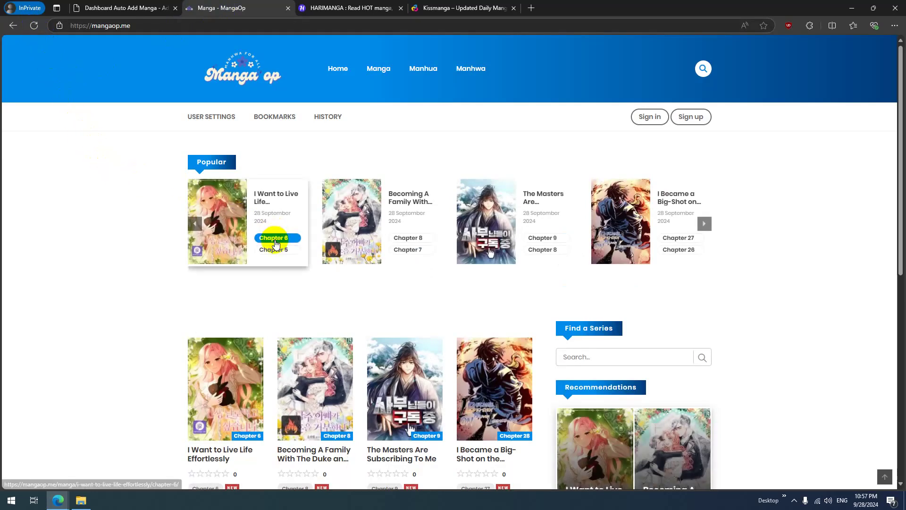
left_click(277, 243)
scroll(413, 236, "down", 10)
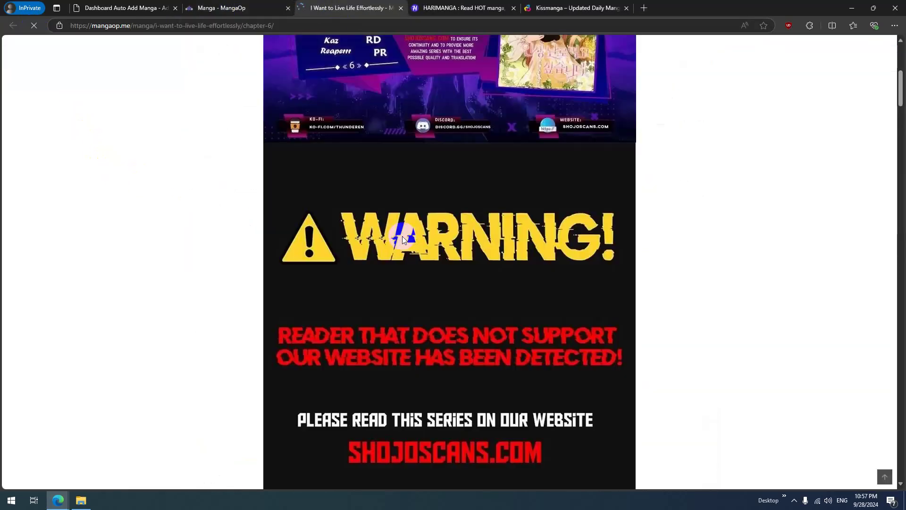
Step: Scroll through Chapter 6's pages, then check the log for Chapters 1–8 uploaded
scroll(399, 246, "down", 5)
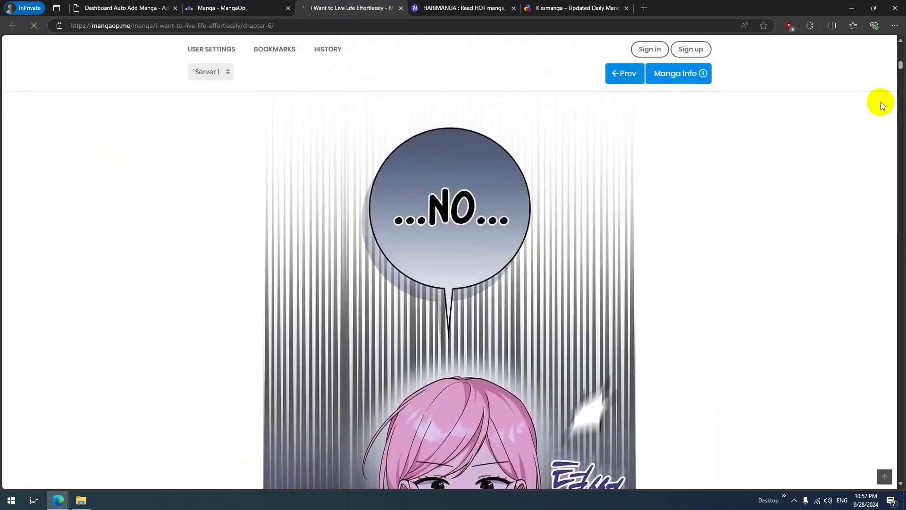
scroll(890, 135, "down", 10)
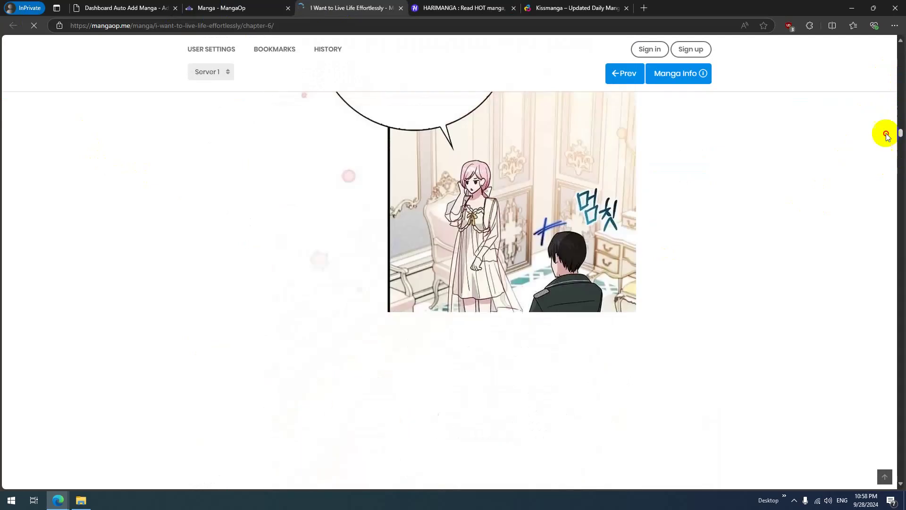
left_click(96, 6)
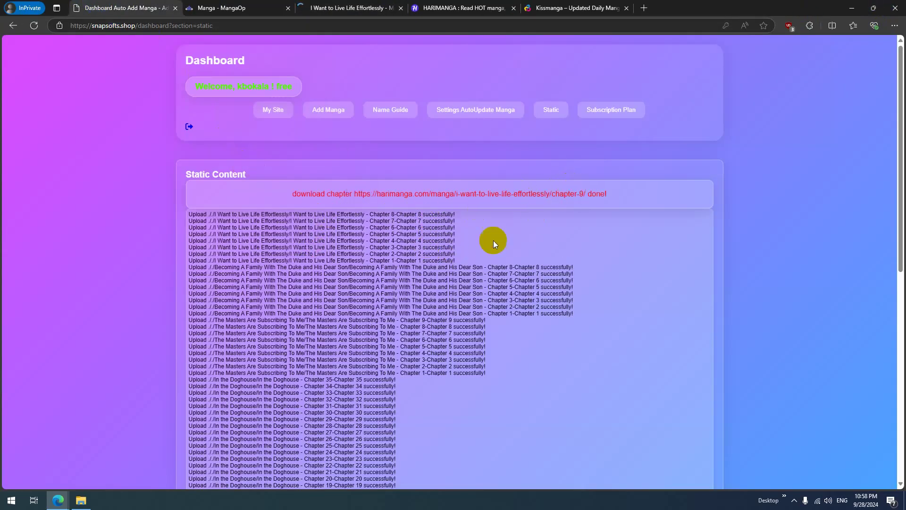
left_click_drag(403, 259, 348, 8)
Step: Check the MangaOp home and HariManga listing, then review the newest upload log line
left_click(348, 8)
left_click(229, 7)
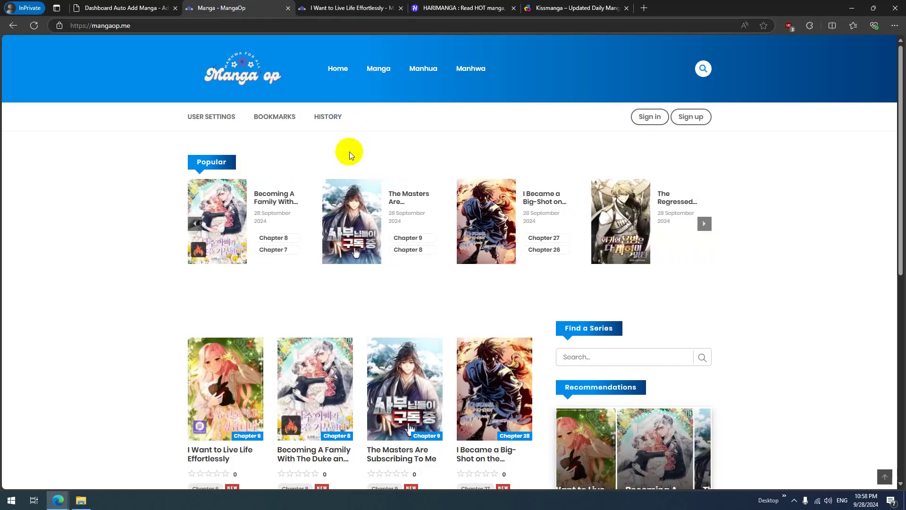
scroll(134, 213, "down", 4)
left_click(441, 9)
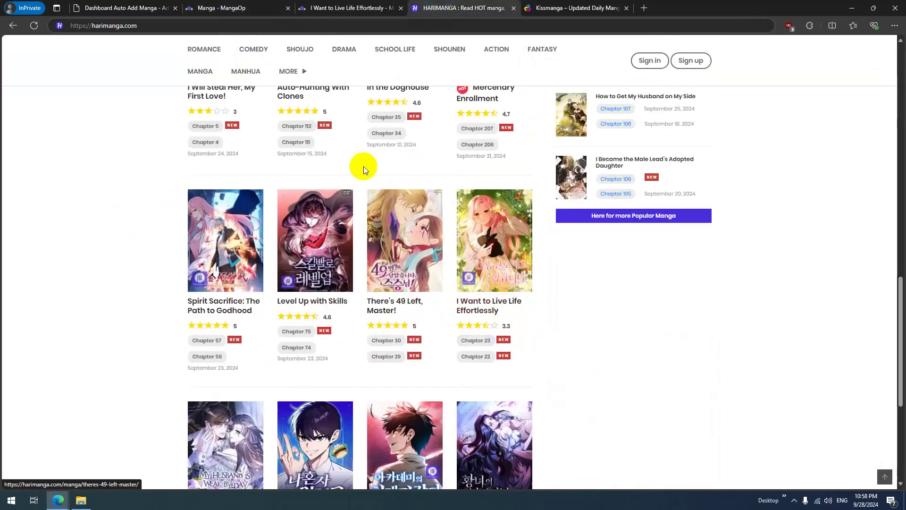
left_click(125, 8)
left_click_drag(451, 213, 360, 244)
left_click(371, 255)
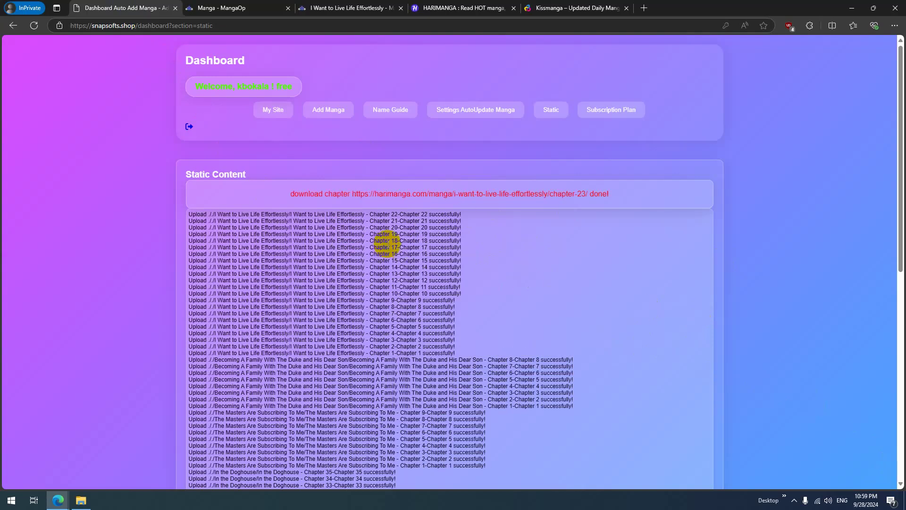
Step: Wait for the Chapter 23 upload to finish, then reload MangaOp to list Chapter 23
left_click(243, 5)
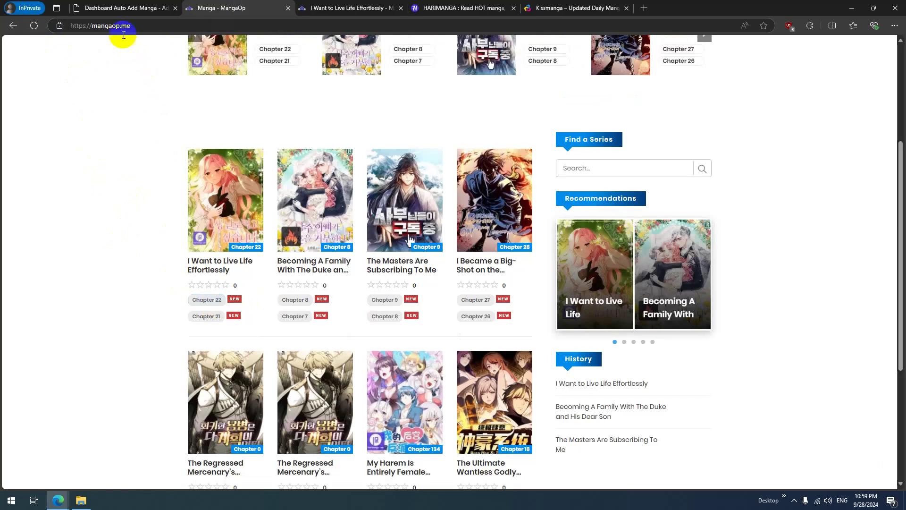
left_click(121, 8)
left_click_drag(415, 217, 419, 224)
left_click(442, 203)
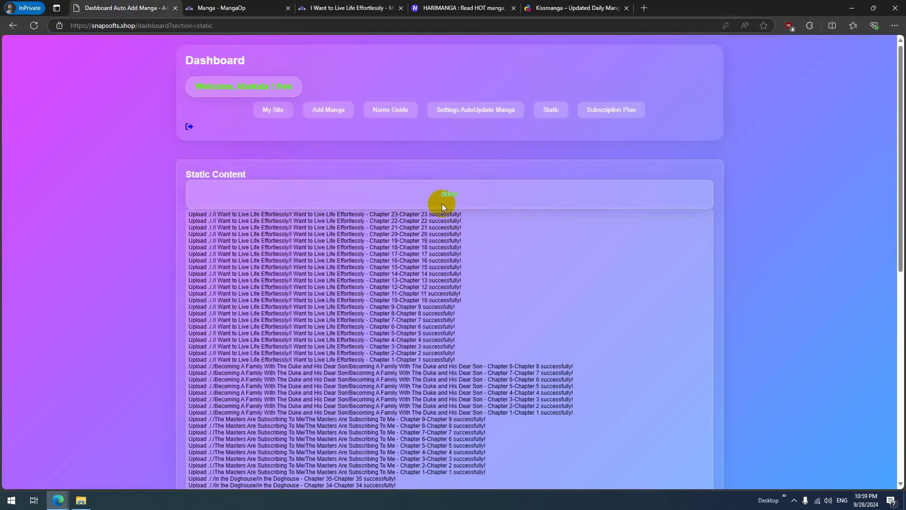
left_click(261, 8)
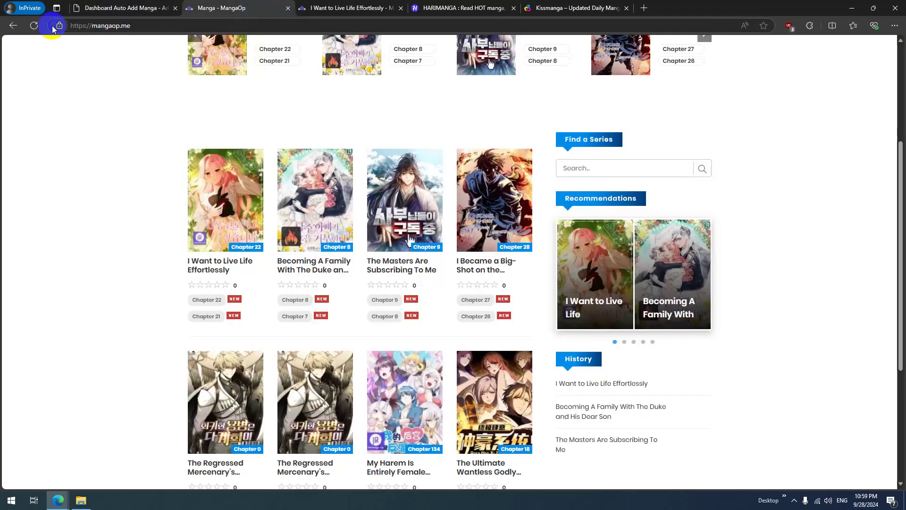
left_click(34, 27)
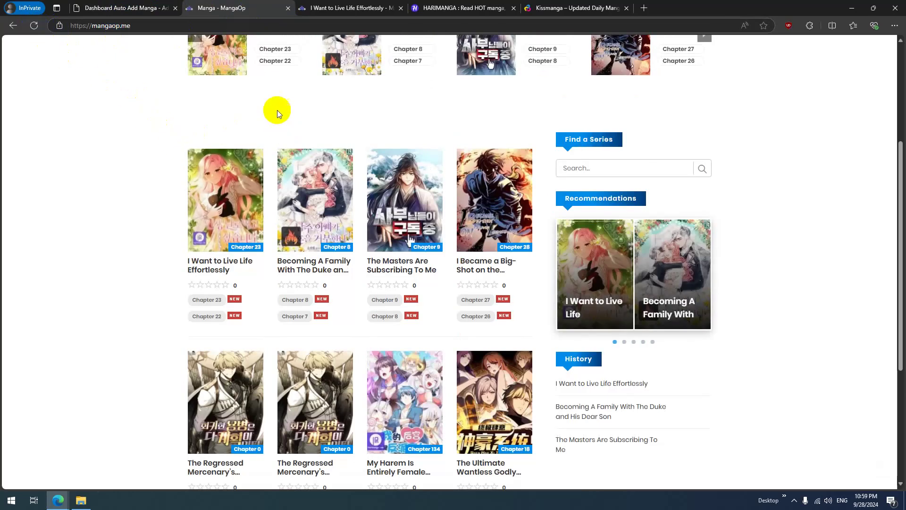
Step: Open MangaOp's Chapter 23 in a new tab and view its pages
middle_click(280, 53)
left_click(495, 7)
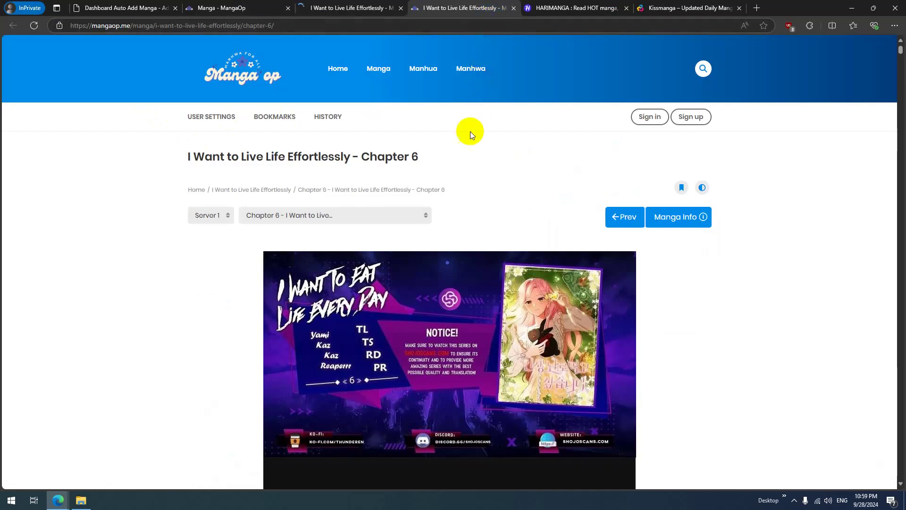
left_click(573, 8)
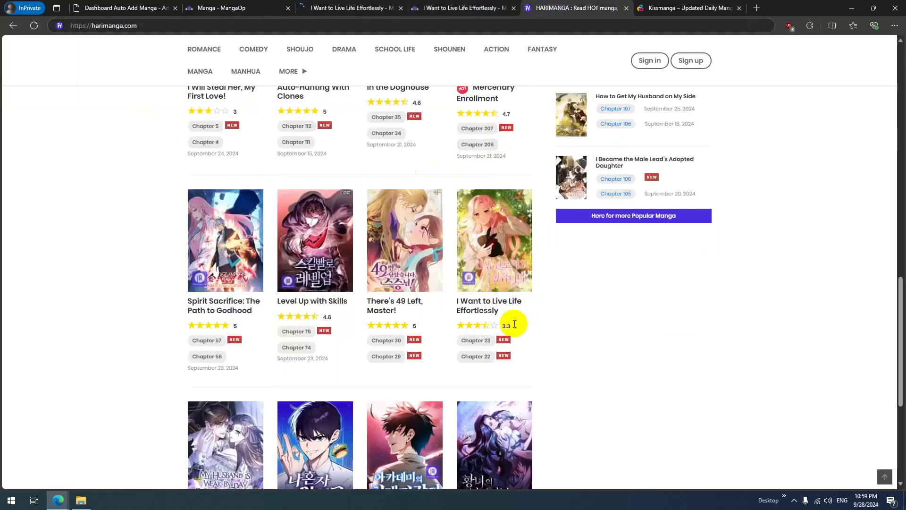
left_click(352, 8)
scroll(279, 210, "down", 15)
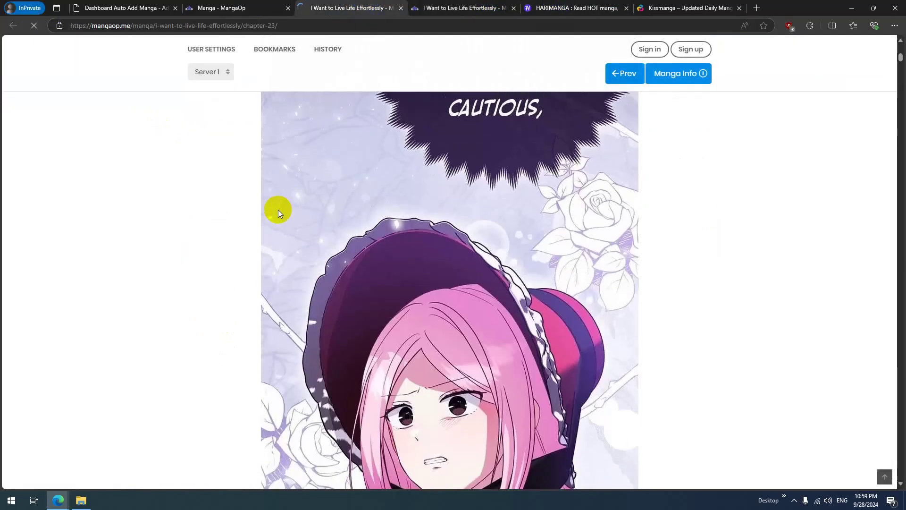
scroll(278, 210, "up", 5)
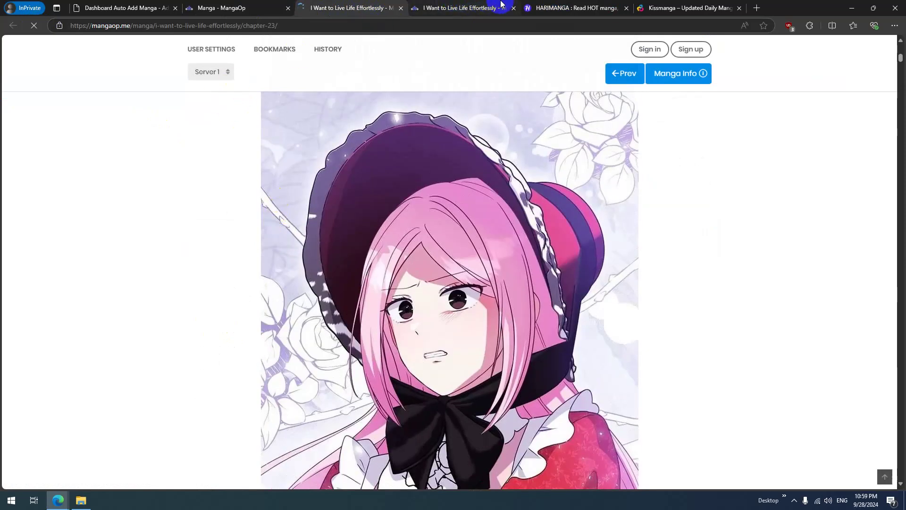
Step: Open HariManga's Chapter 23 and compare it with MangaOp's copy
left_click(573, 8)
middle_click(476, 341)
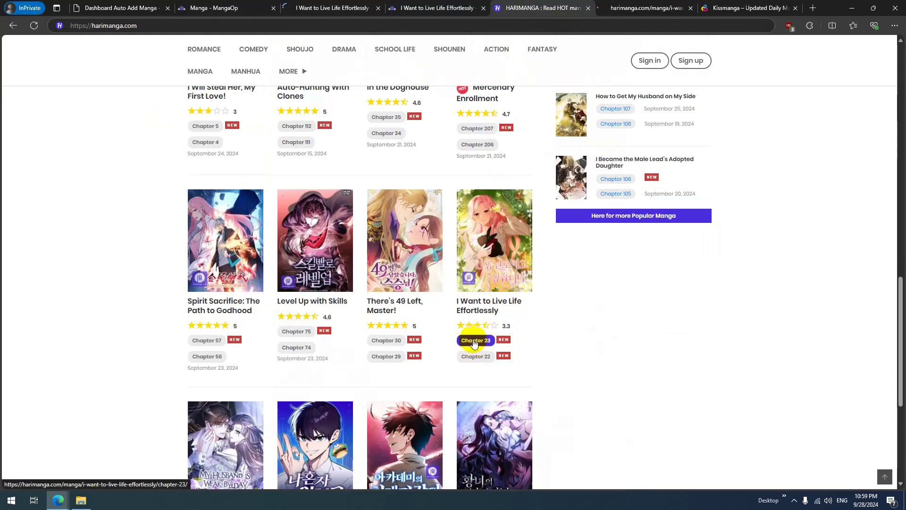
key("ctrl+Tab")
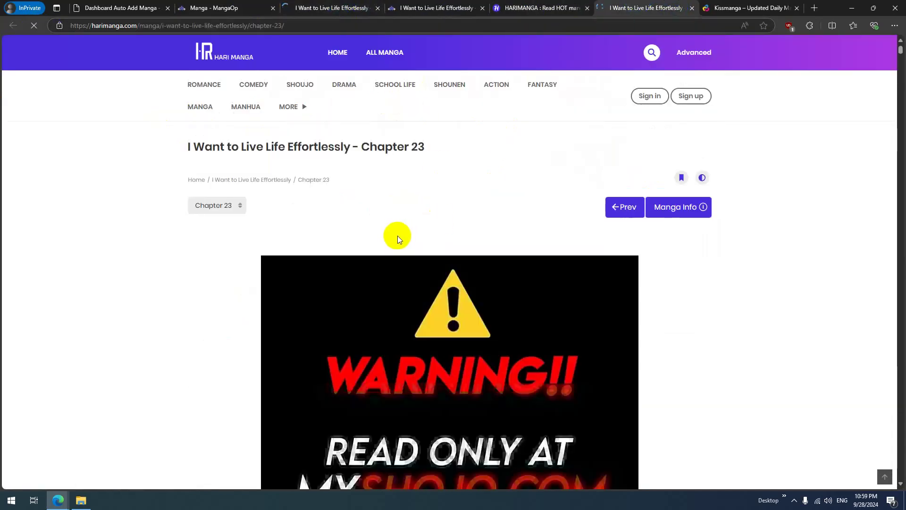
scroll(398, 236, "down", 5)
scroll(385, 243, "up", 5)
left_click(333, 8)
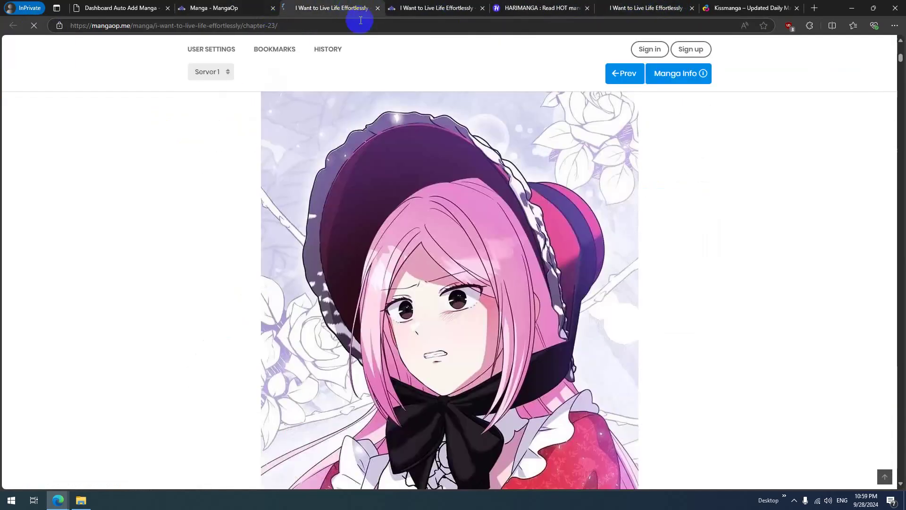
scroll(425, 242, "down", 5)
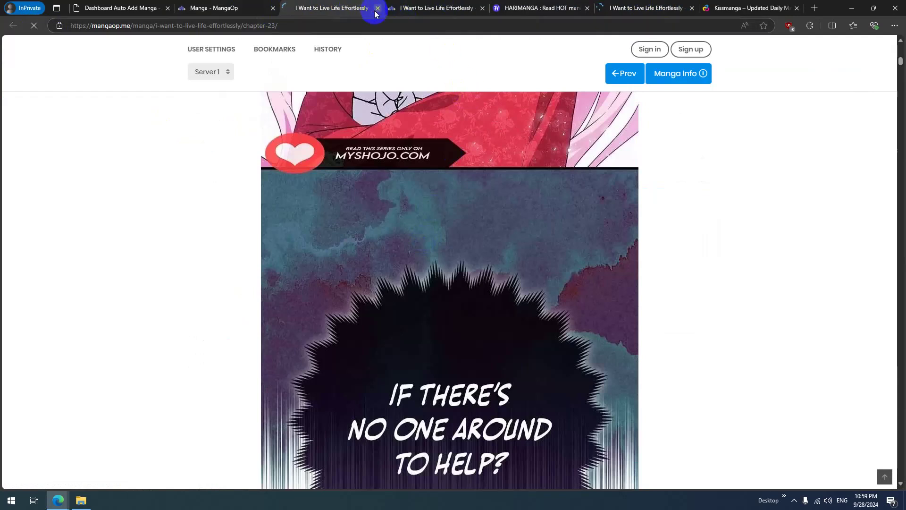
Step: Close the two Chapter 23 tabs, the Chapter 6 tab and the HariManga tab
left_click(377, 9)
left_click(376, 9)
left_click(377, 9)
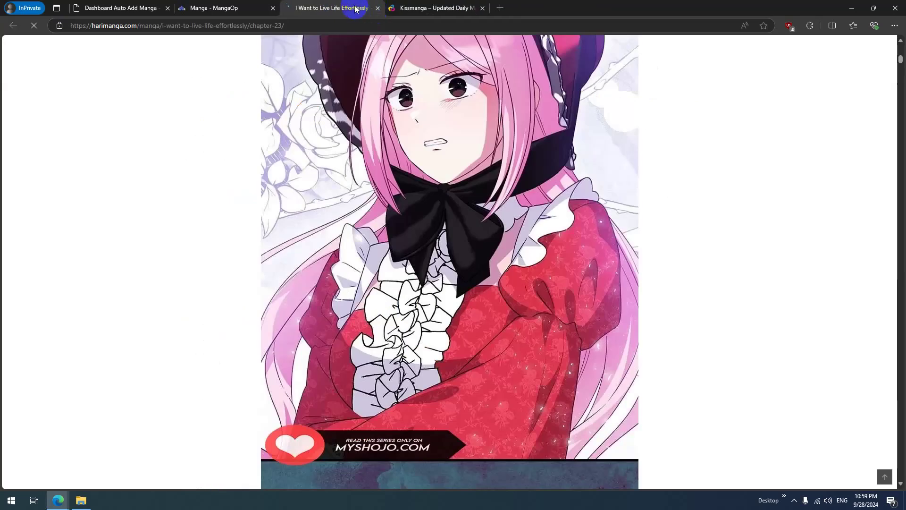
left_click(377, 9)
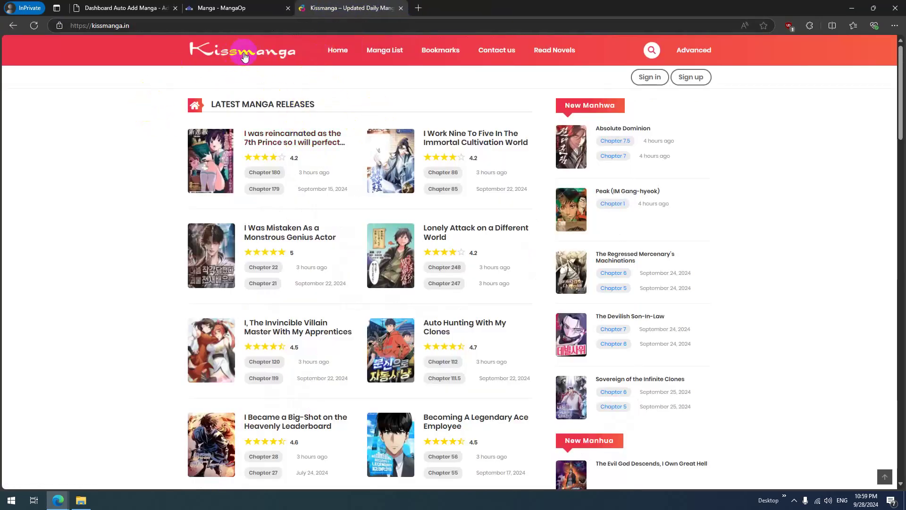
Step: Open the Add Manga section and paste the copied link into the manga link box
left_click(222, 8)
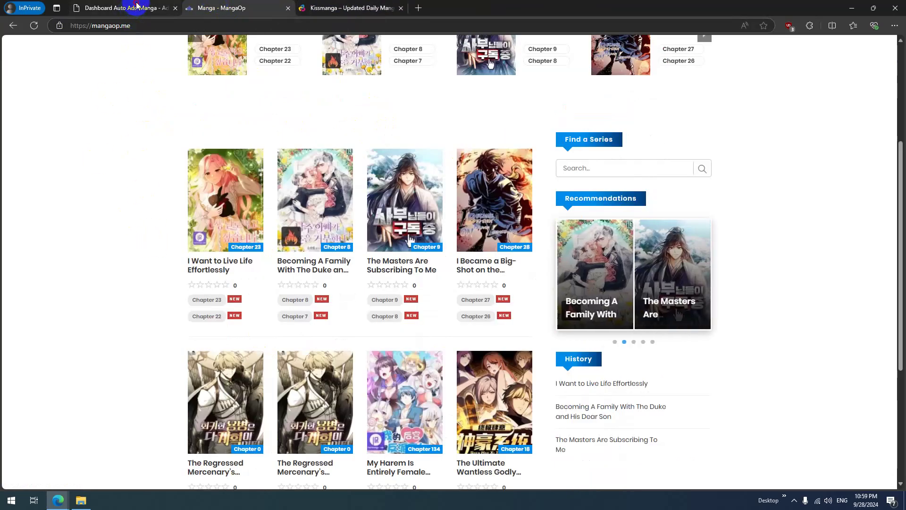
left_click(137, 7)
left_click(327, 118)
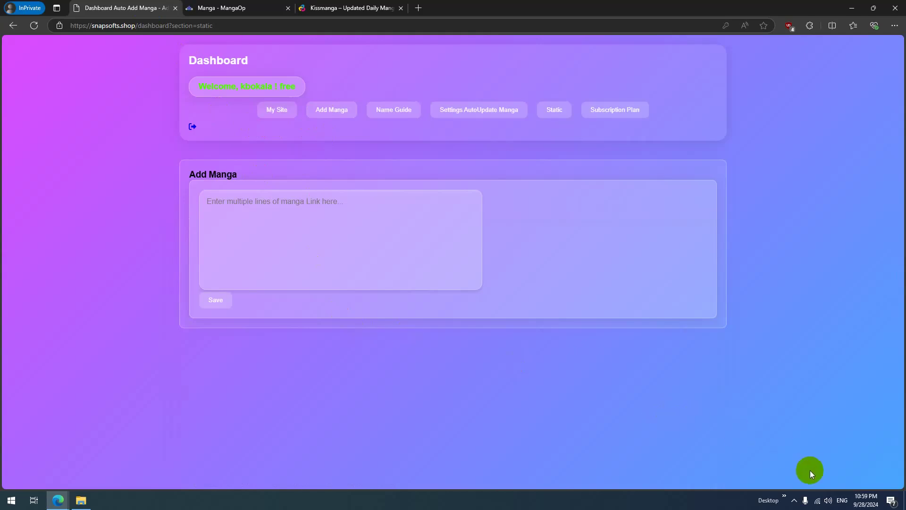
left_click(374, 227)
type("https://kissmanga.in/kissmanga/i-was-mistaken-as-a-monstrous-genius-actor/")
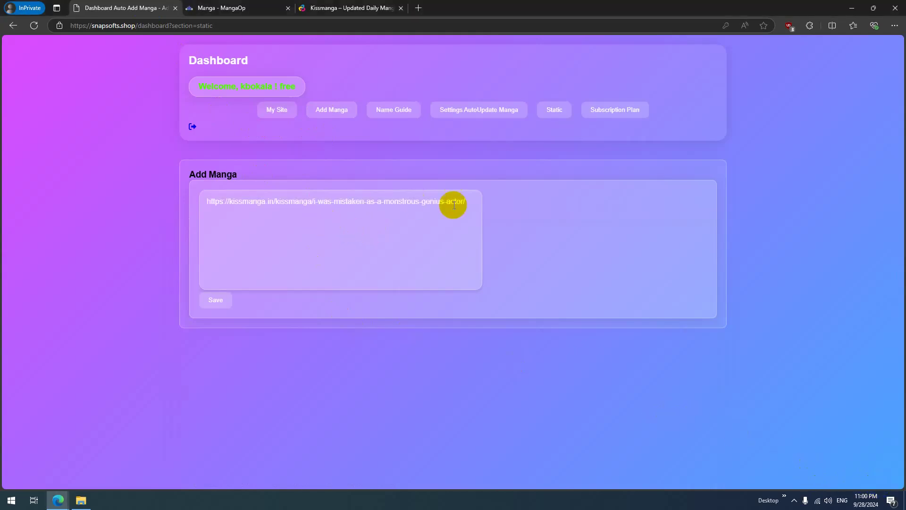
Step: Copy a Kissmanga title's link and select the old link in the box
left_click(302, 7)
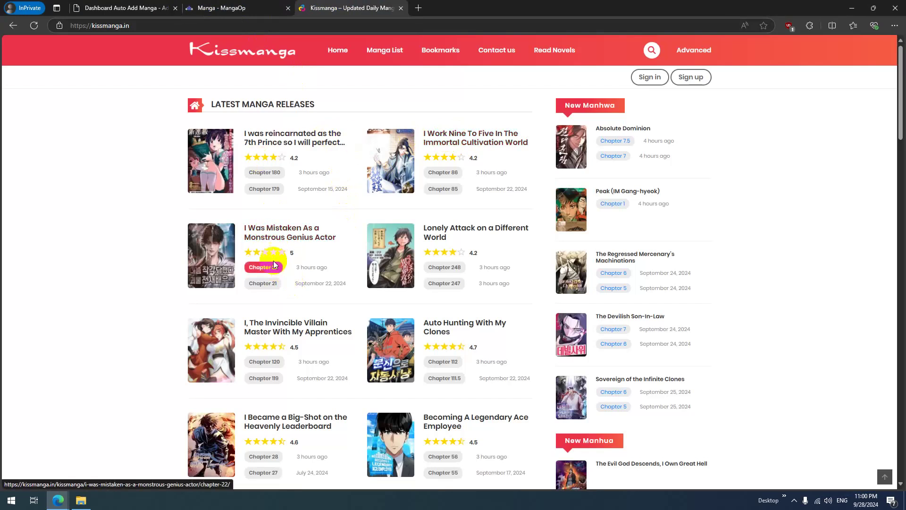
right_click(267, 237)
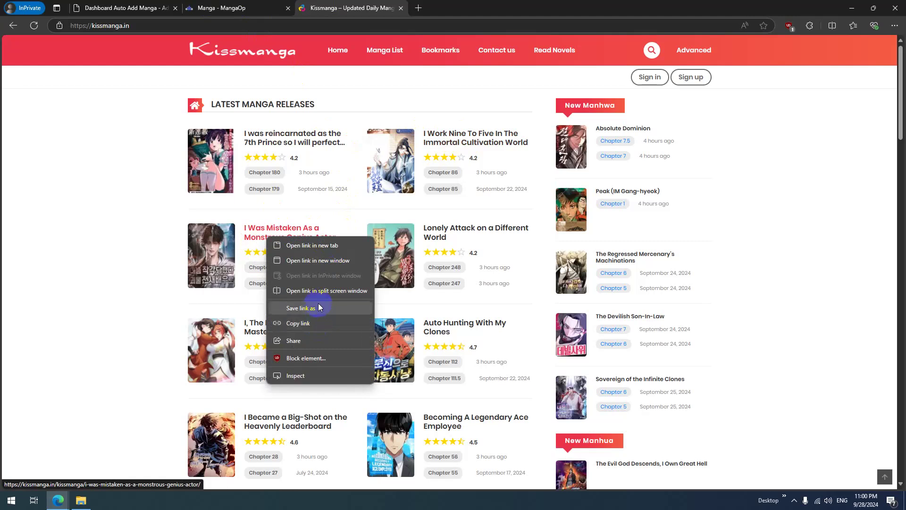
left_click(322, 323)
left_click(151, 7)
left_click_drag(472, 203, 41, 148)
left_click(41, 148)
Step: Copy Kissmanga's I Rely on My Invincibility link, paste it over the old one, and save
left_click(350, 11)
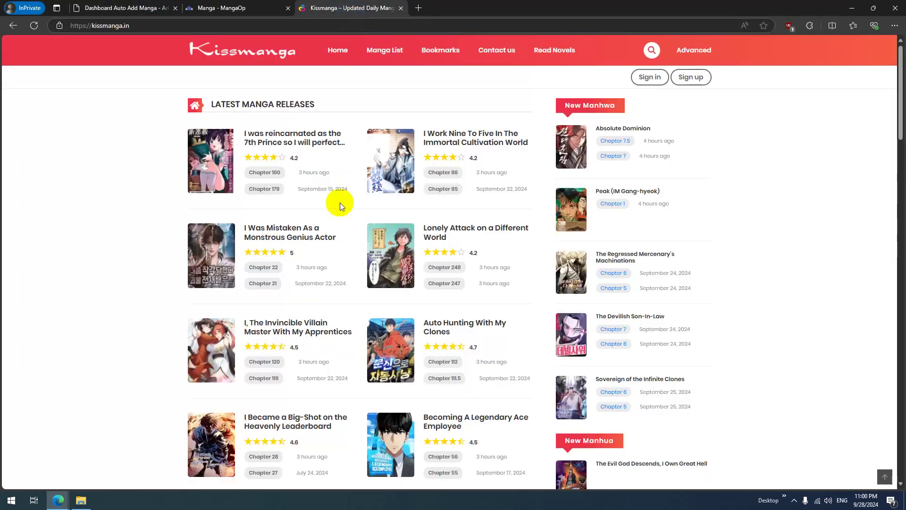
scroll(422, 224, "down", 2)
scroll(302, 226, "down", 4)
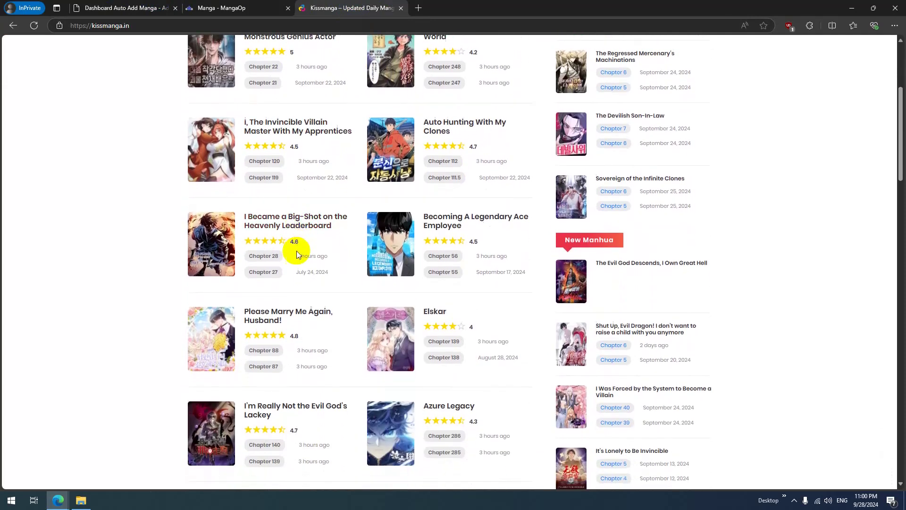
scroll(250, 172, "down", 4)
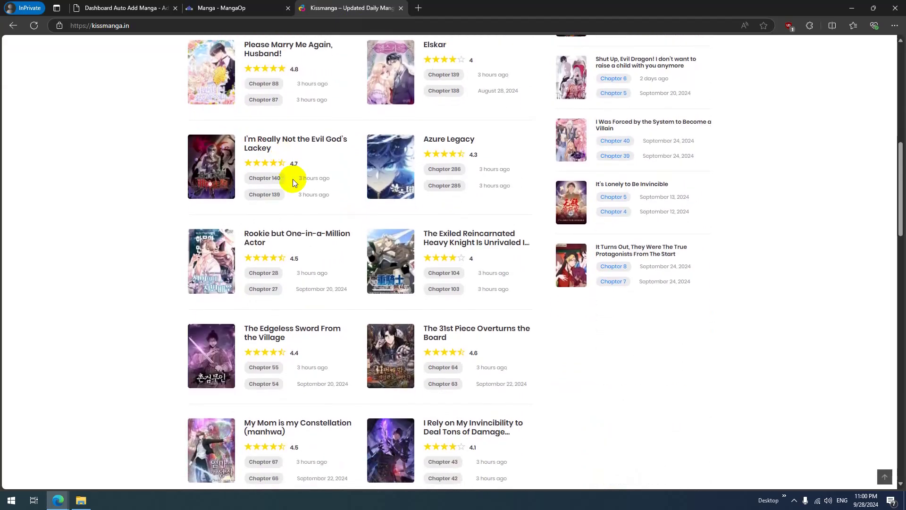
scroll(378, 227, "down", 1)
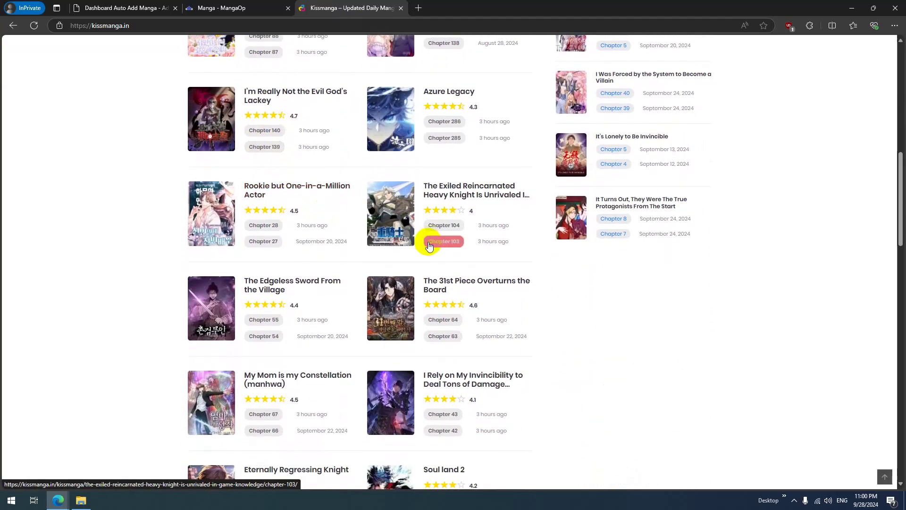
scroll(500, 290, "down", 3)
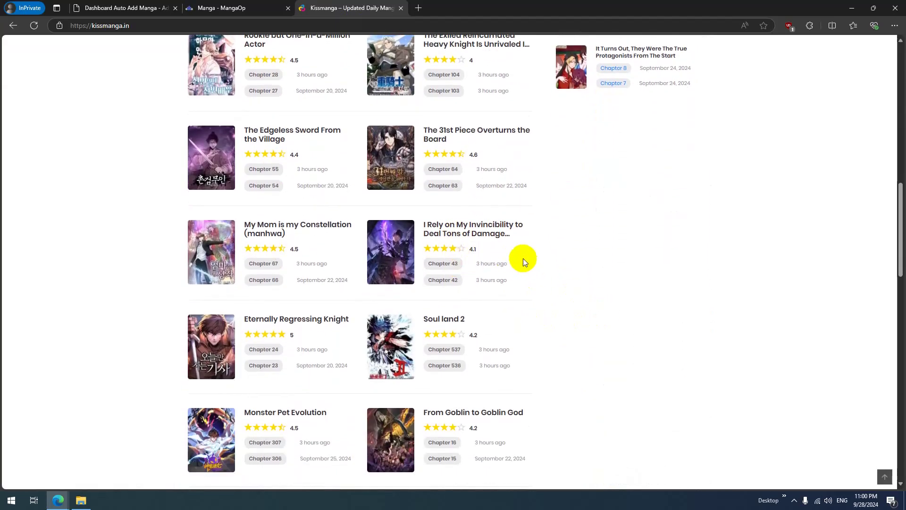
right_click(458, 234)
left_click(514, 314)
left_click(96, 5)
left_click_drag(472, 202, 121, 162)
key("ctrl+v")
left_click(216, 301)
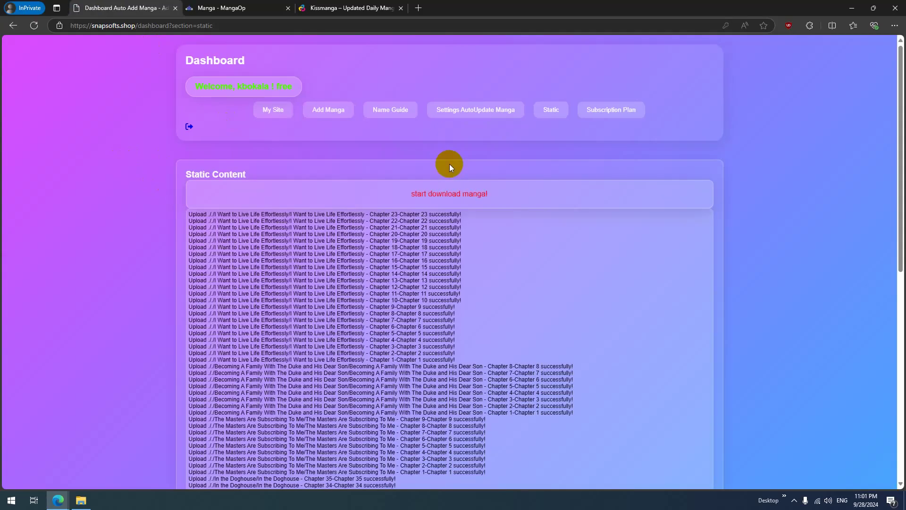
Step: Reload MangaOp via the address 'ma' and check for the newly added manga
left_click(235, 8)
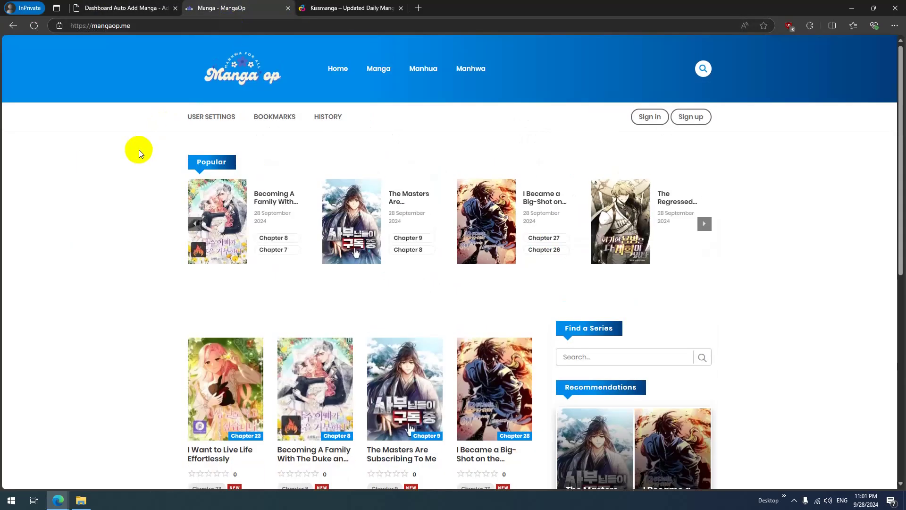
left_click(14, 26)
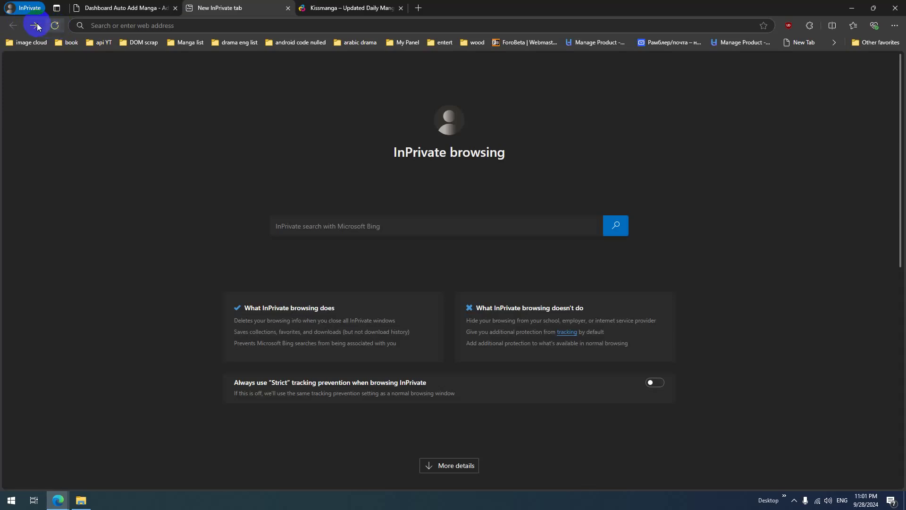
left_click(97, 25)
type("ma")
key("Return")
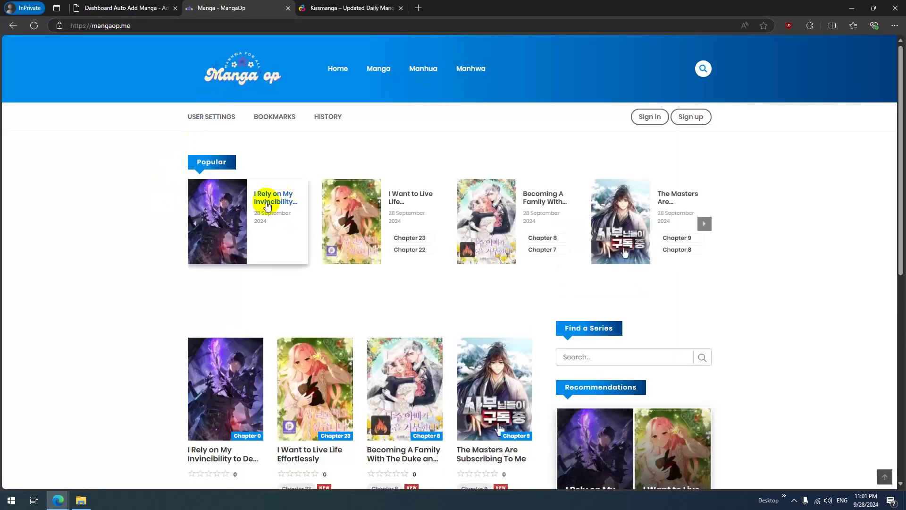
left_click(125, 8)
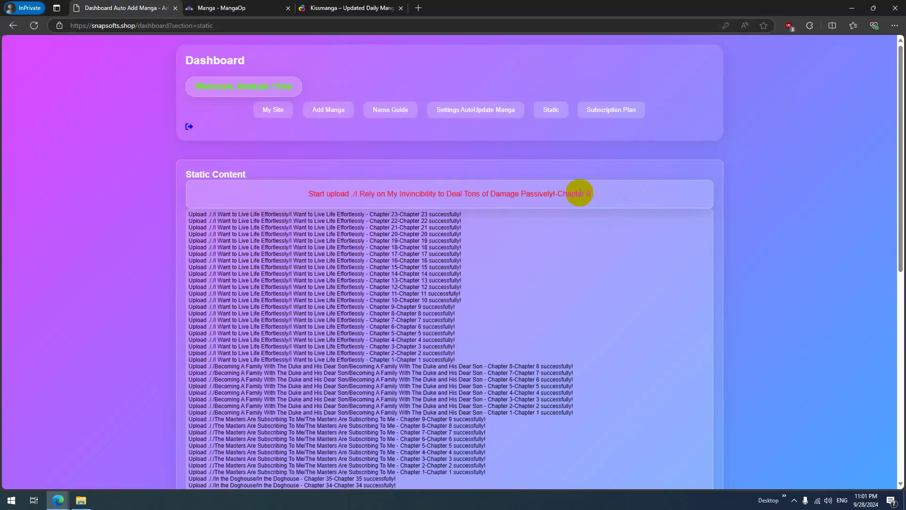
left_click(236, 8)
left_click(35, 26)
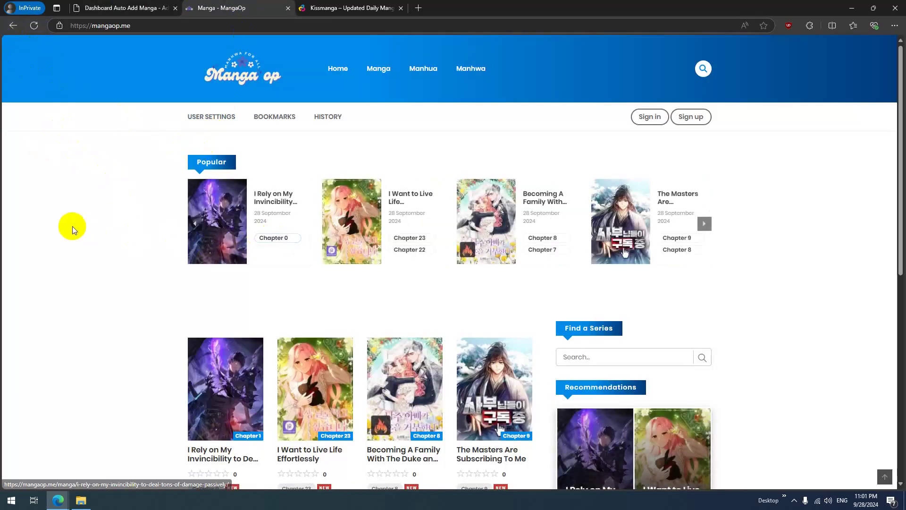
scroll(72, 225, "down", 4)
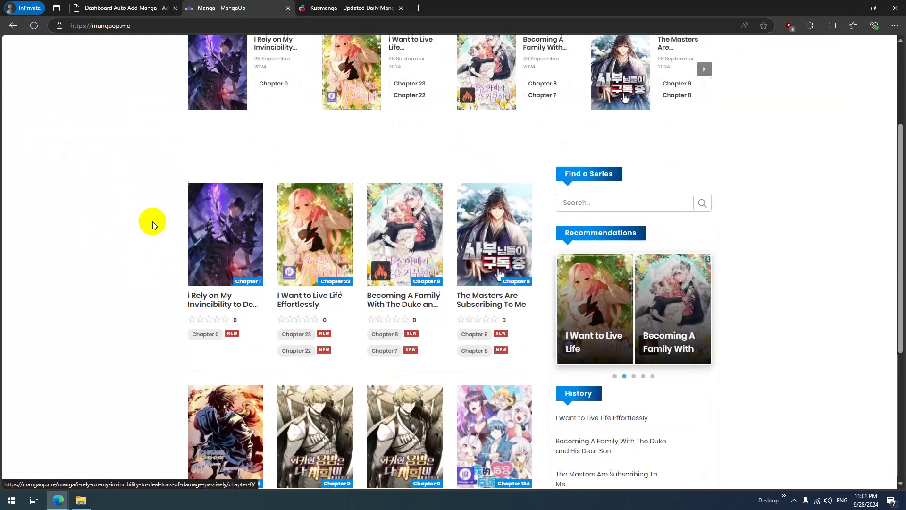
scroll(256, 155, "up", 2)
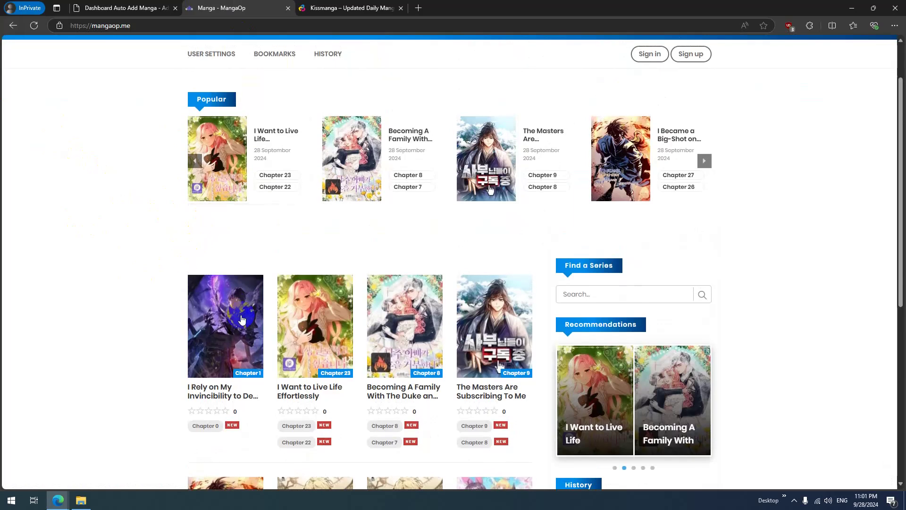
Step: Check Chapters 0–3 of I Rely on My Invincibility in a new tab, then show Subscription Plan
middle_click(228, 391)
left_click(351, 7)
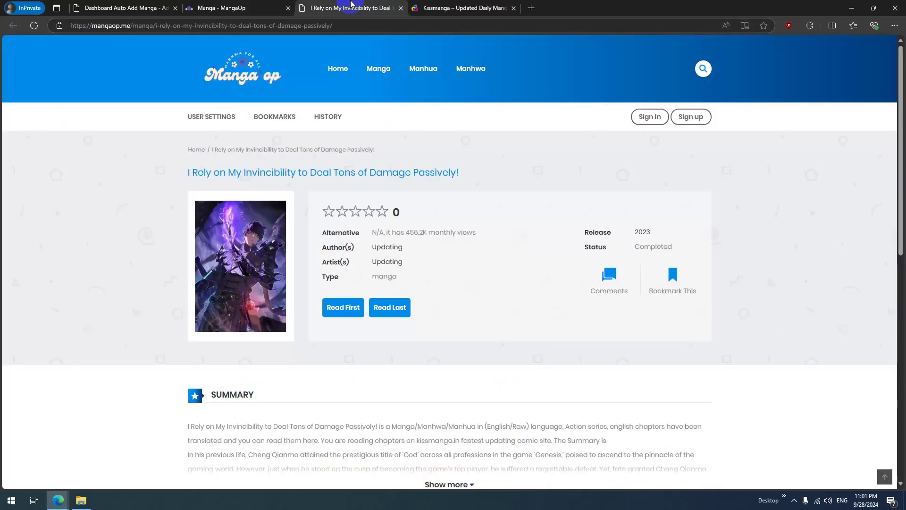
scroll(429, 170, "down", 8)
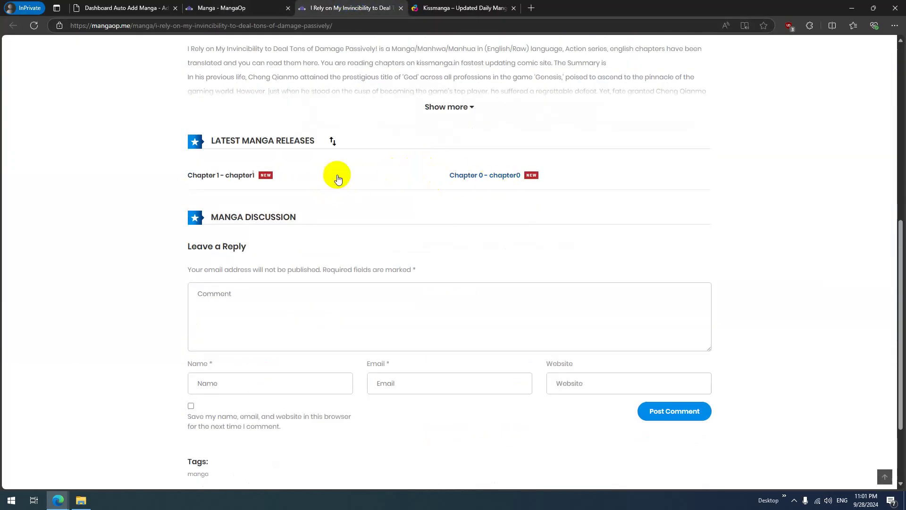
scroll(288, 180, "up", 5)
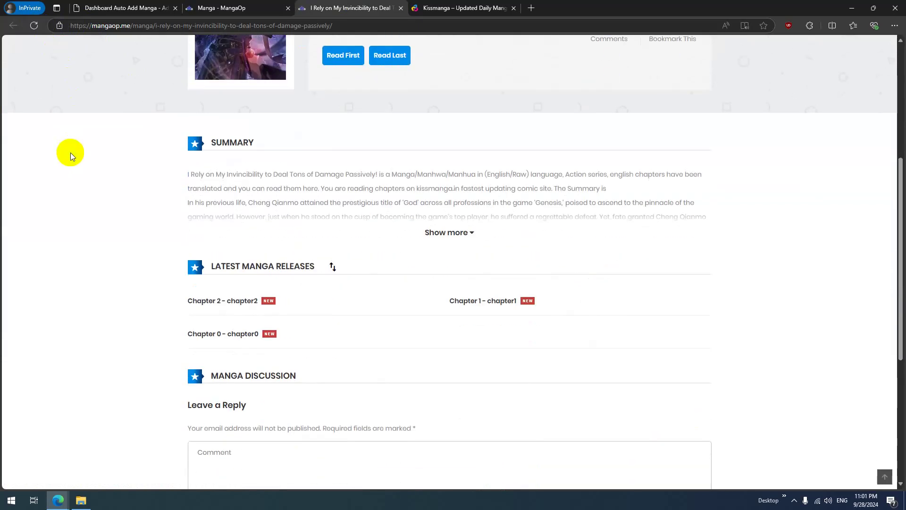
left_click(114, 7)
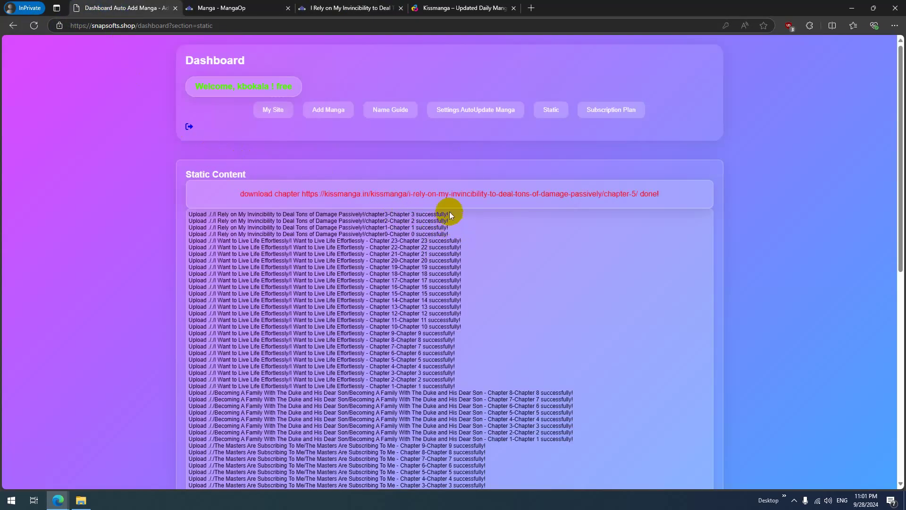
left_click(614, 110)
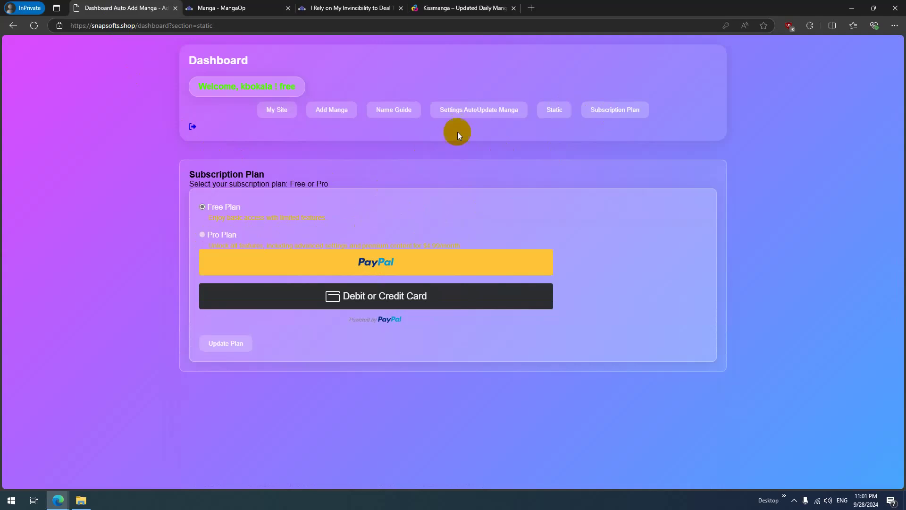
Step: Review the AutoUpdate Manga, Add Manga and My Site settings sections
left_click(478, 112)
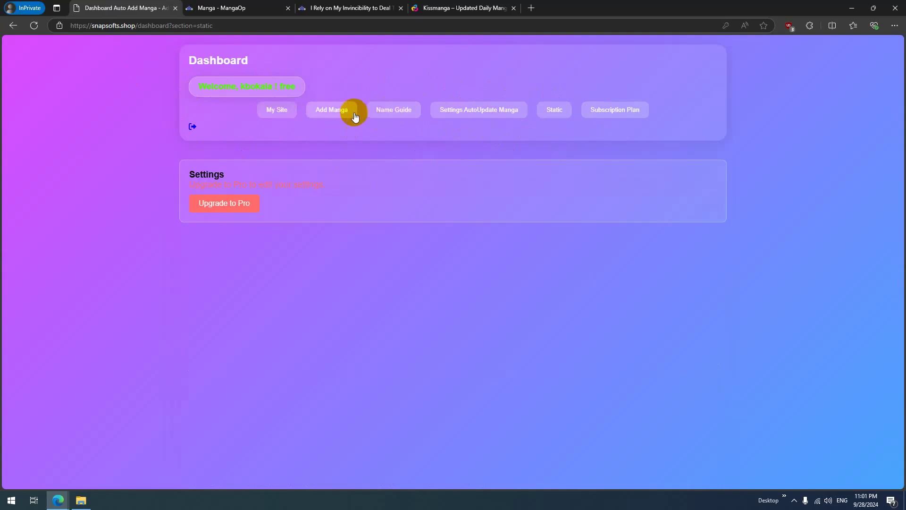
left_click(331, 112)
left_click(275, 112)
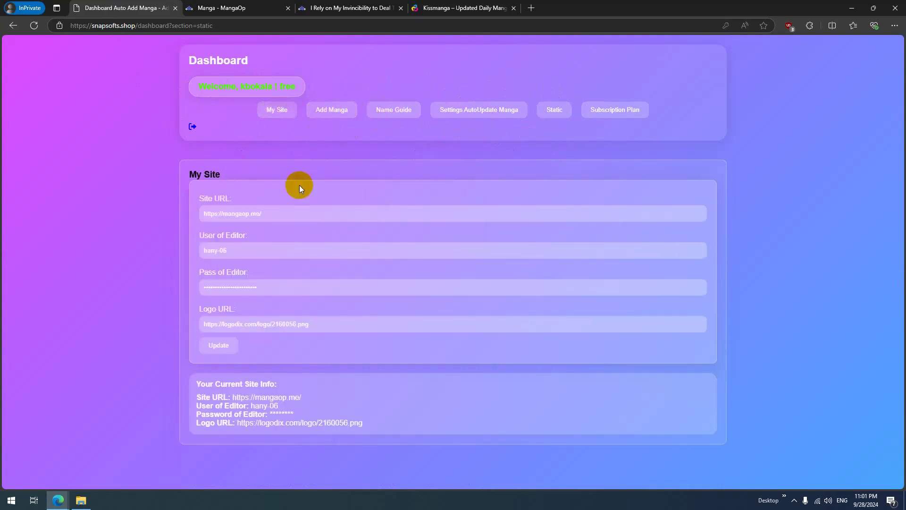
Step: Check the Kissmanga and manga pages, then view the Static log showing uploads through Chapter 7
left_click(489, 9)
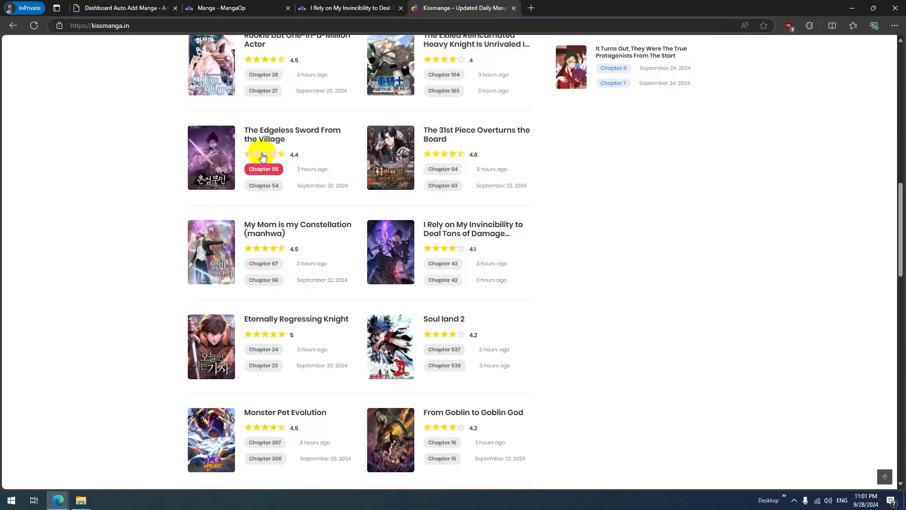
left_click(363, 8)
left_click(125, 8)
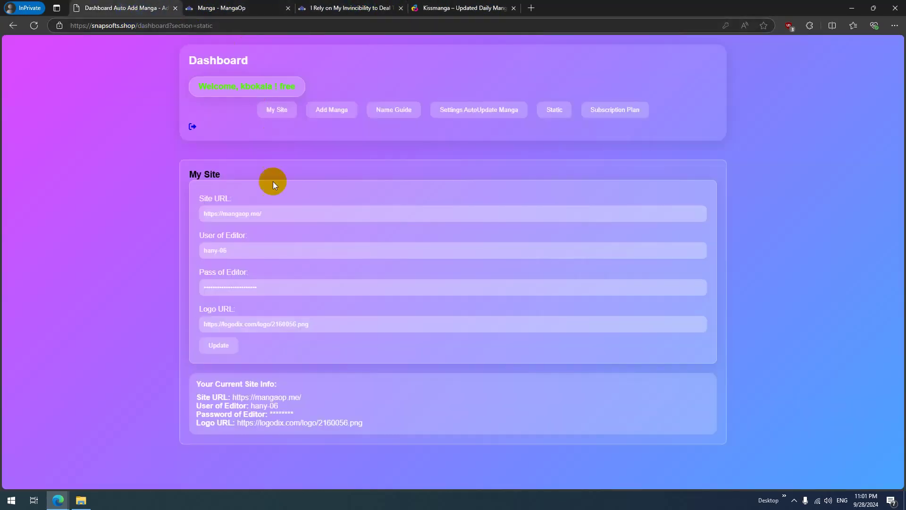
left_click(557, 115)
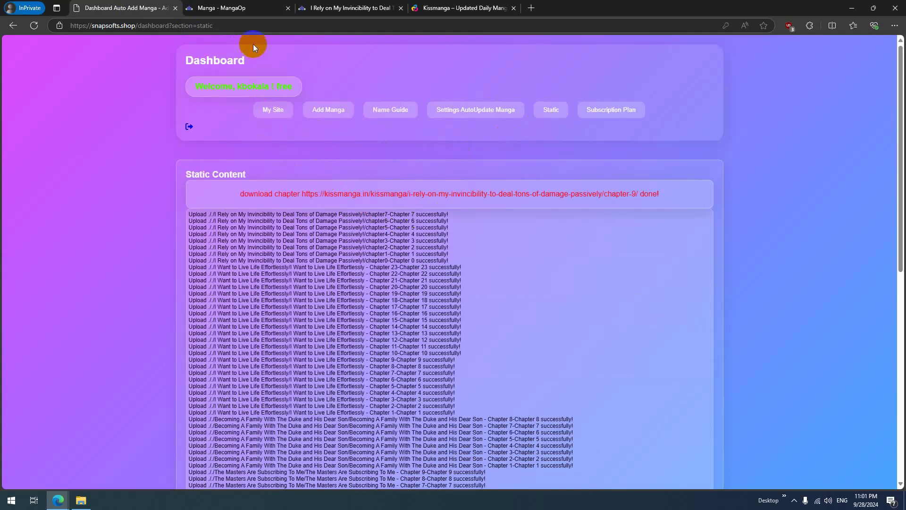
Step: Reload the MangaOp home page and open the new Chapter 8 reader in its own tab
left_click(236, 10)
left_click(34, 25)
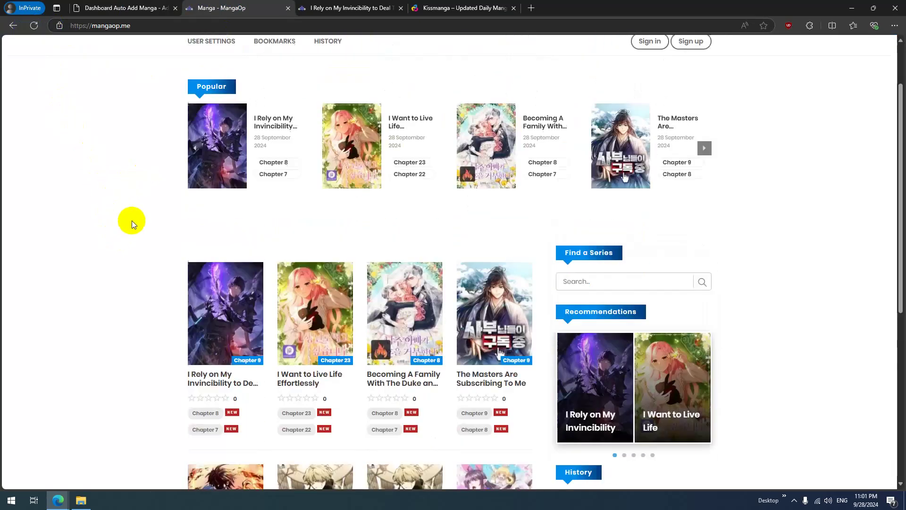
left_click(264, 177, "ctrl")
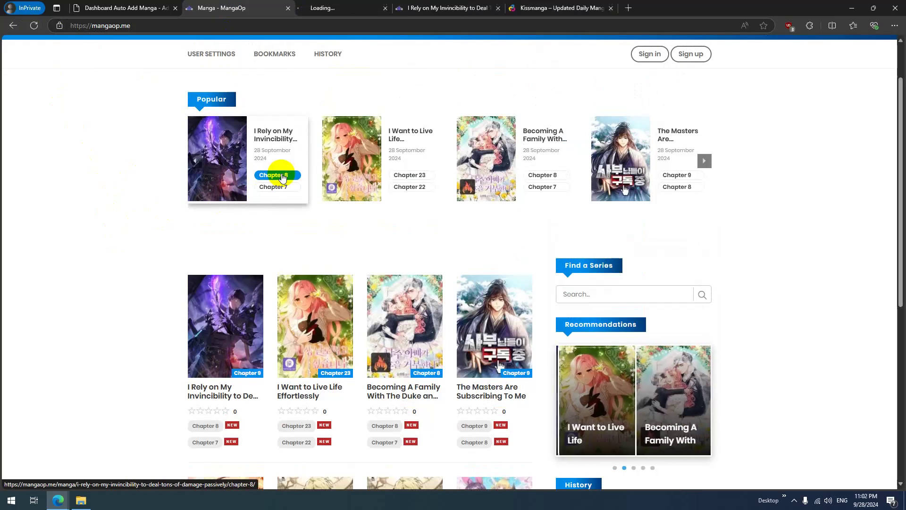
left_click(322, 7)
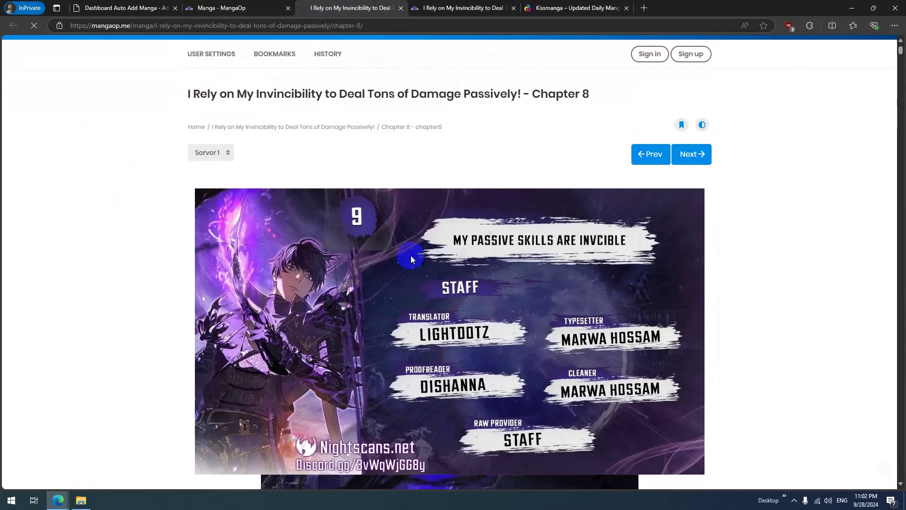
left_click(236, 9)
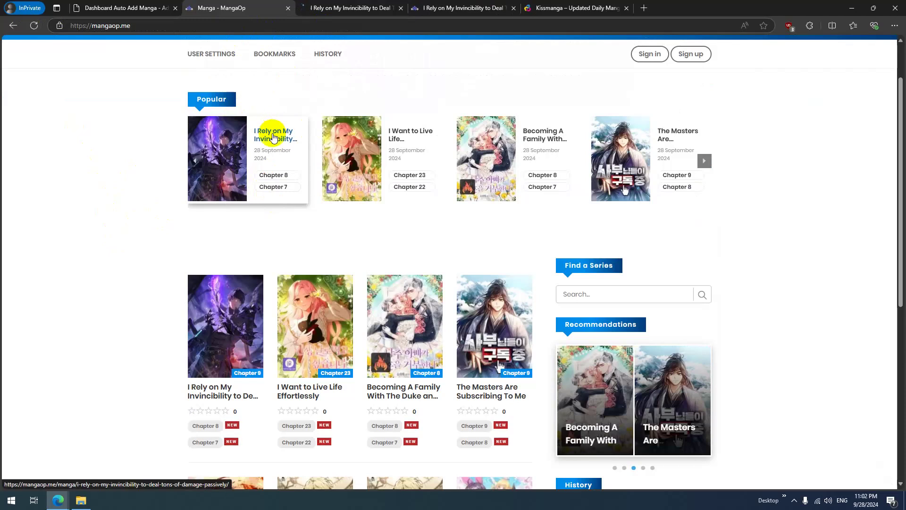
Step: Open the I Rely on My Invincibility page and open Chapter 9 in a new tab
left_click(274, 137)
scroll(317, 211, "down", 7)
scroll(314, 209, "down", 4)
scroll(229, 197, "up", 1)
scroll(376, 200, "up", 3)
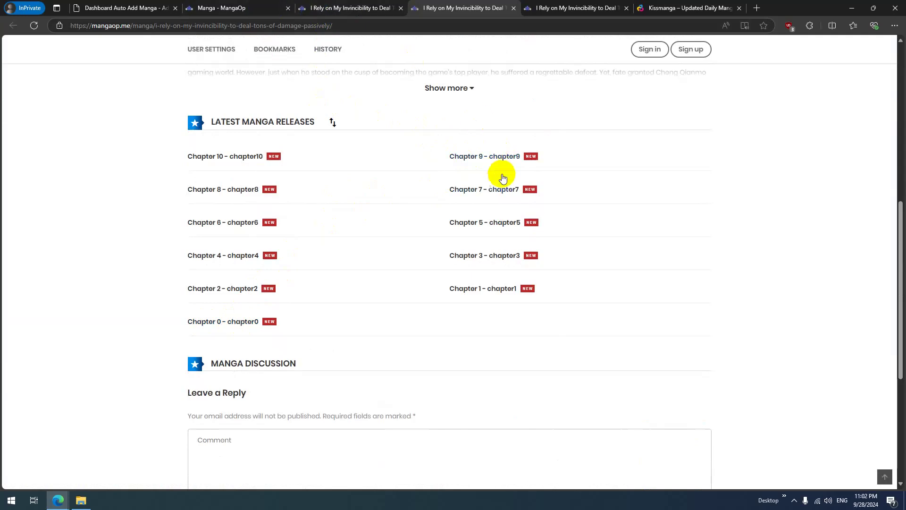
middle_click(491, 157)
left_click(517, 11)
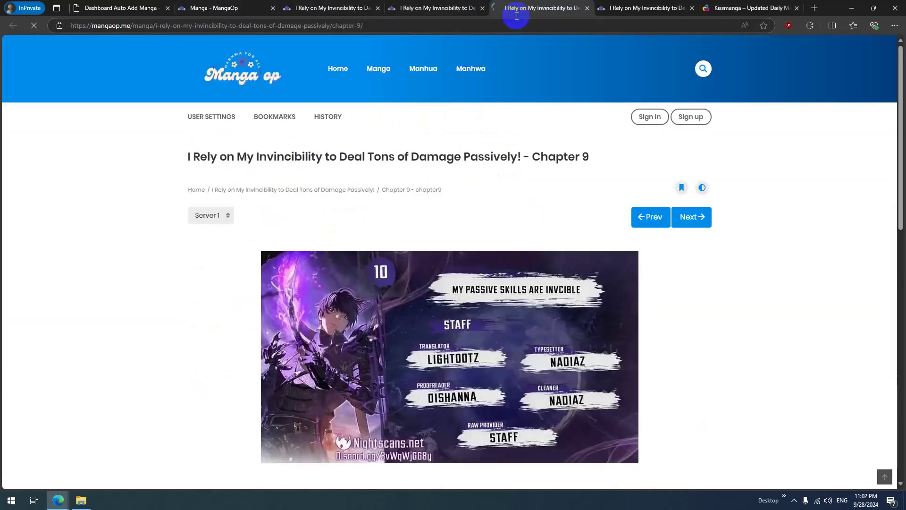
Step: Compare the dashboard upload log, now reaching Chapter 14, with the MangaOp and Kissmanga pages
left_click(148, 7)
left_click_drag(404, 211, 448, 215)
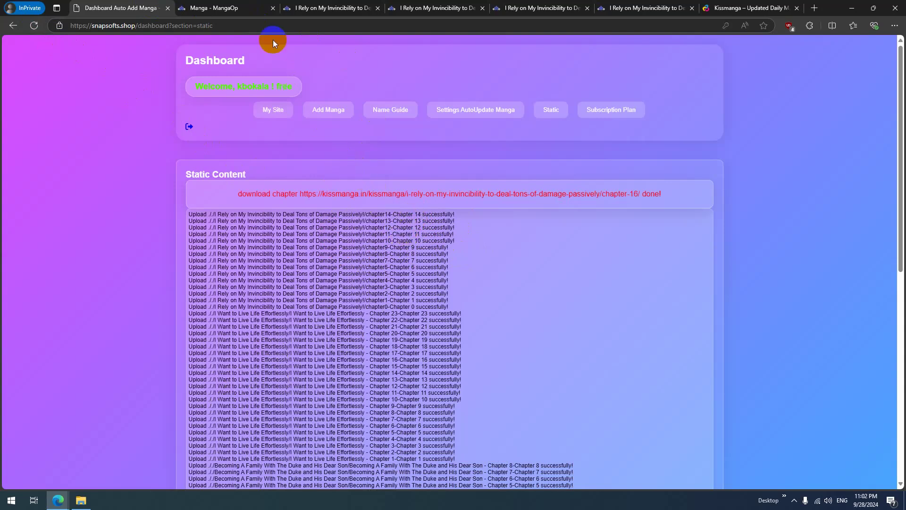
left_click(218, 8)
left_click(351, 5)
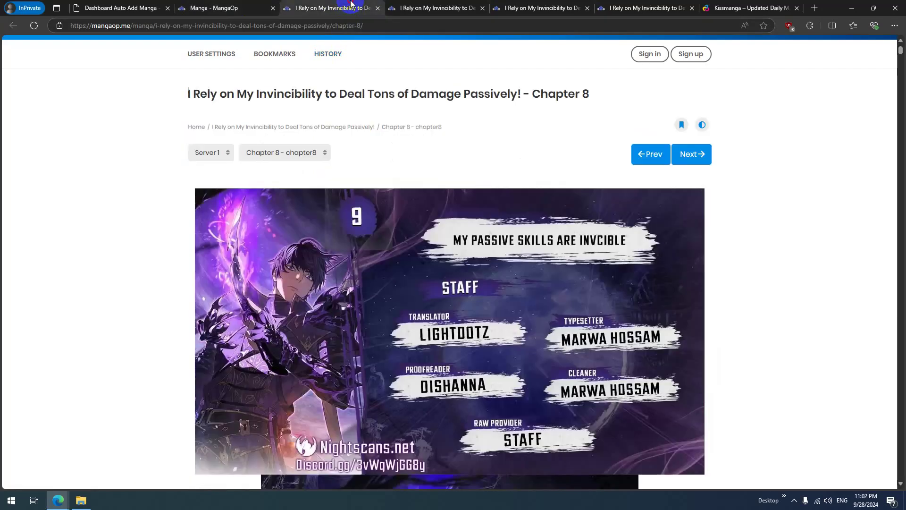
left_click(439, 8)
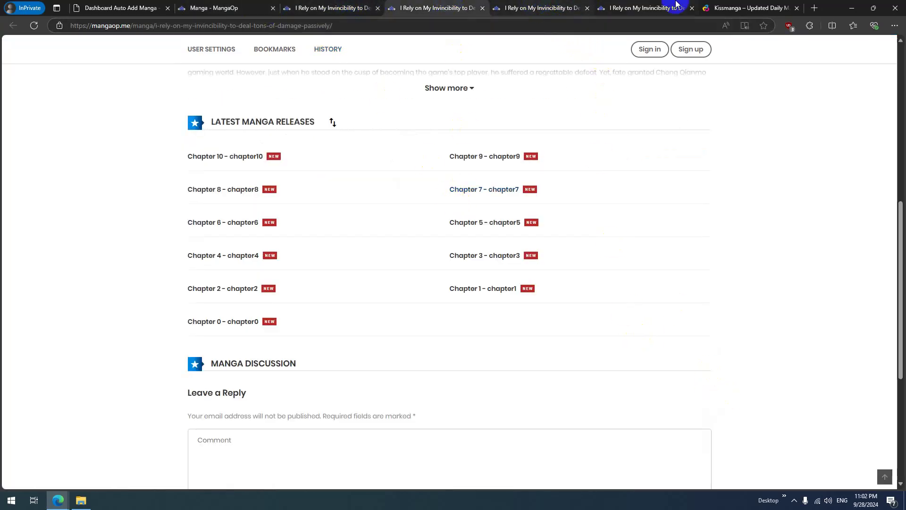
left_click(753, 4)
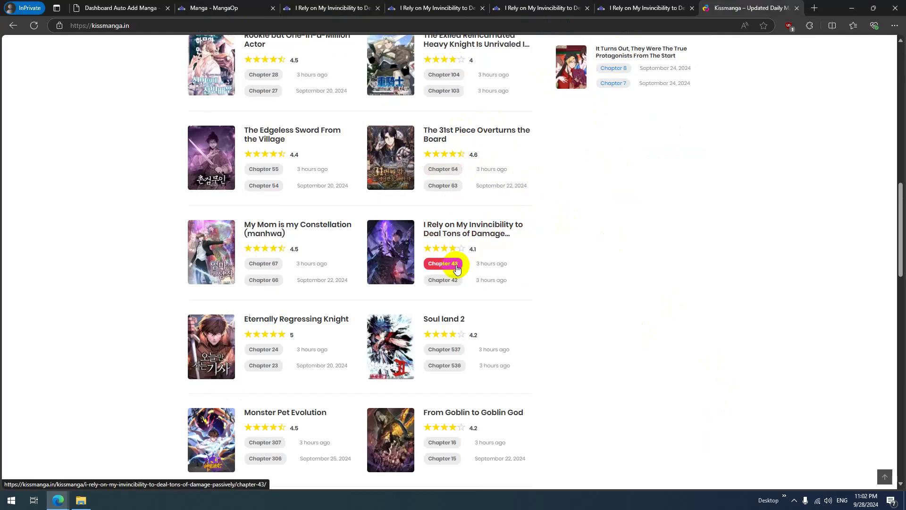
left_click(227, 7)
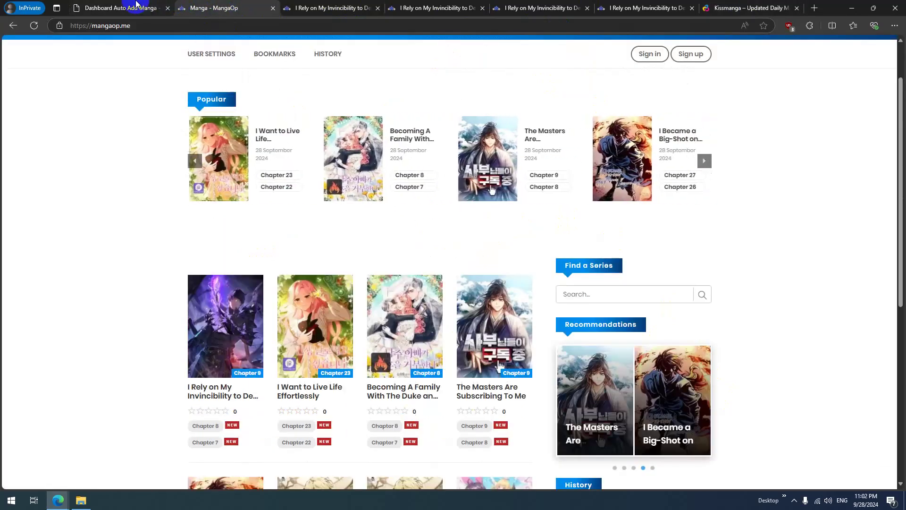
left_click(138, 5)
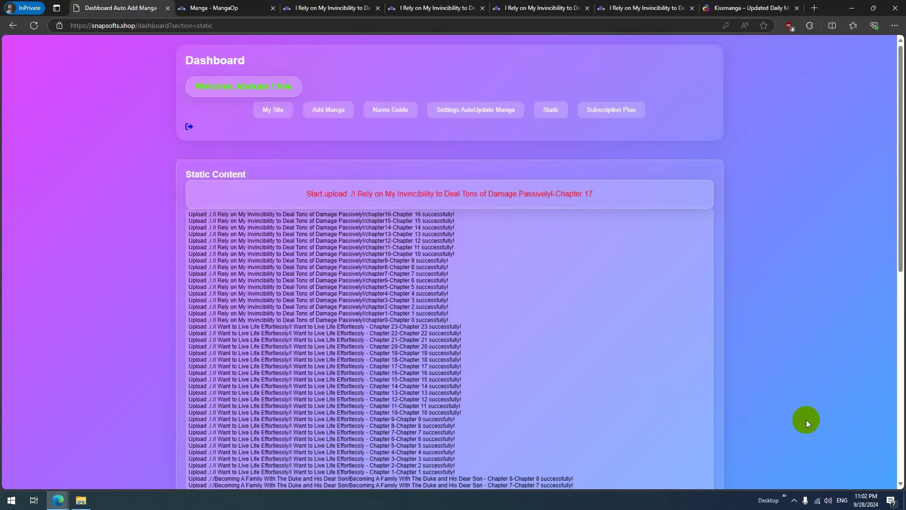